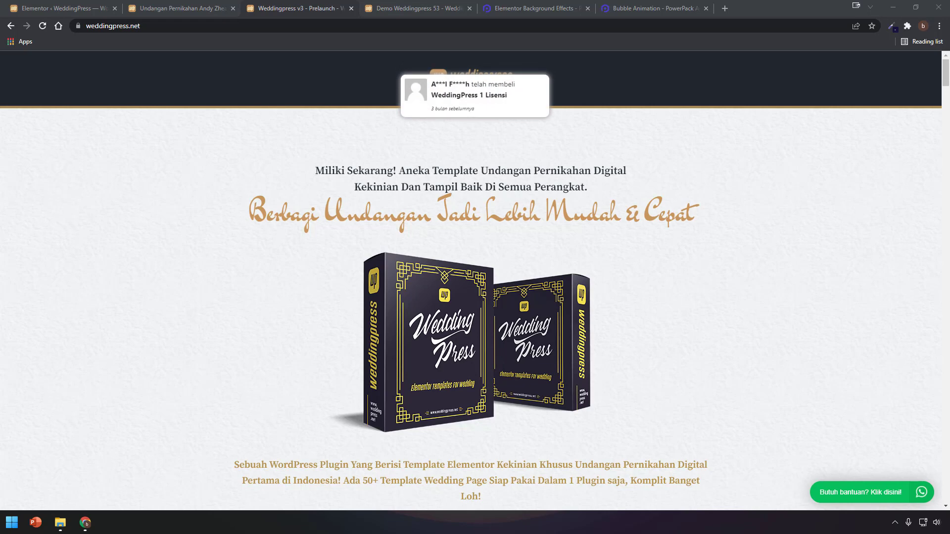
Step: Look through the Weddingpress 53 demo invitation from its cover to the closing section and return to the cover
left_click(389, 10)
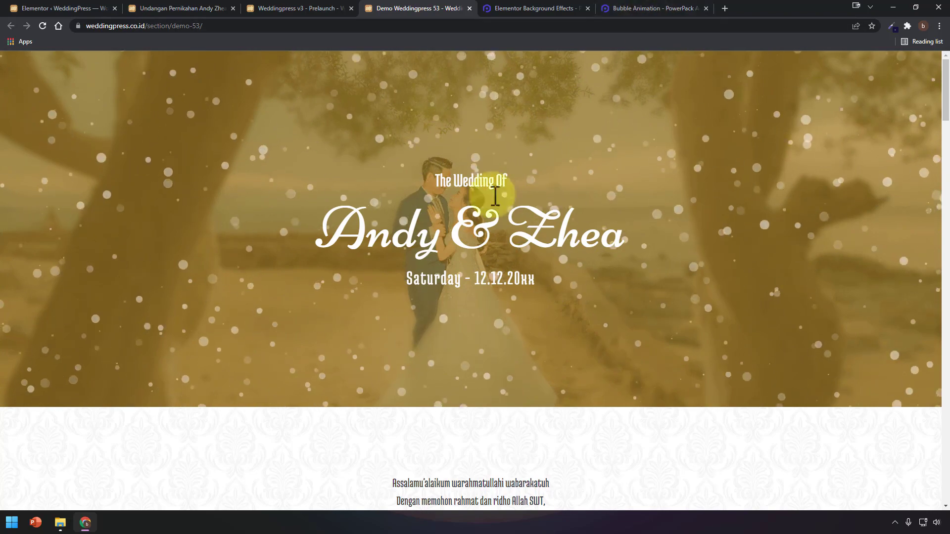
scroll(693, 284, "down", 15)
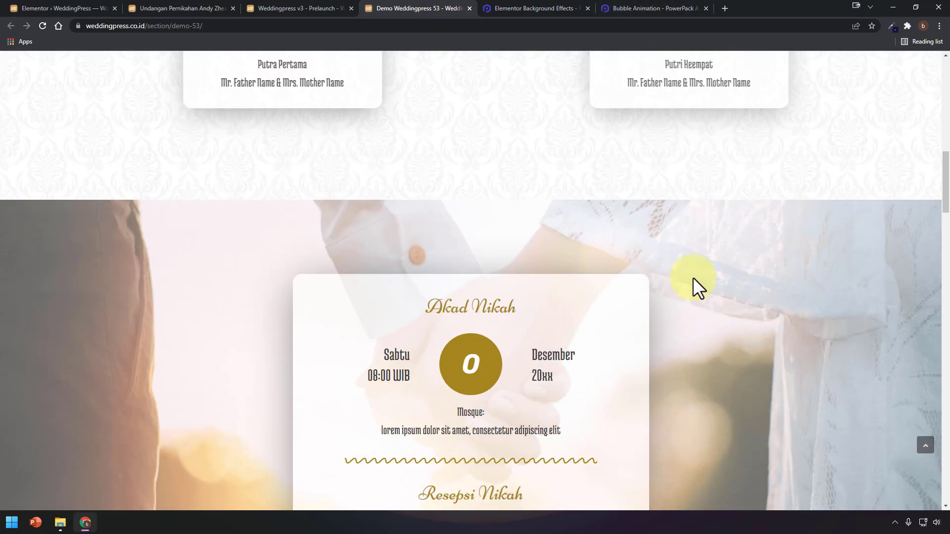
scroll(689, 275, "down", 20)
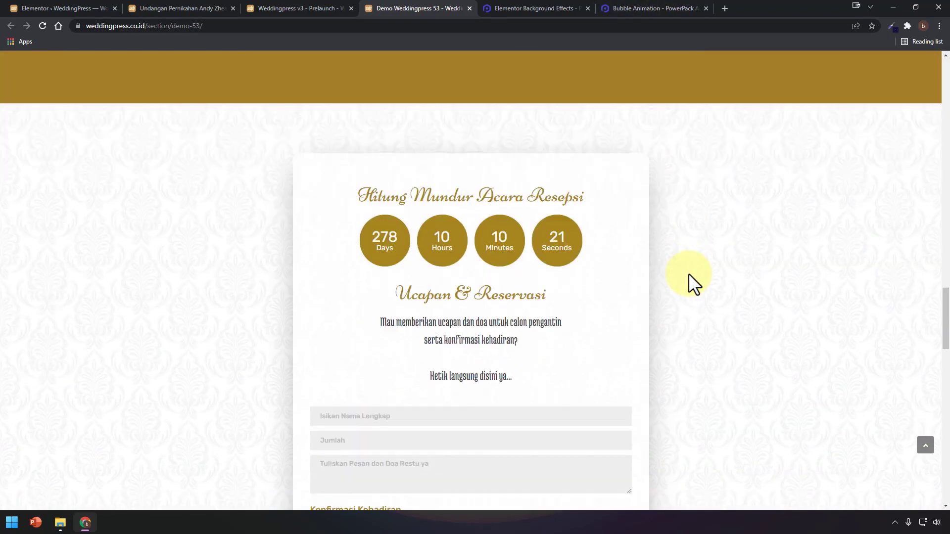
scroll(687, 273, "down", 15)
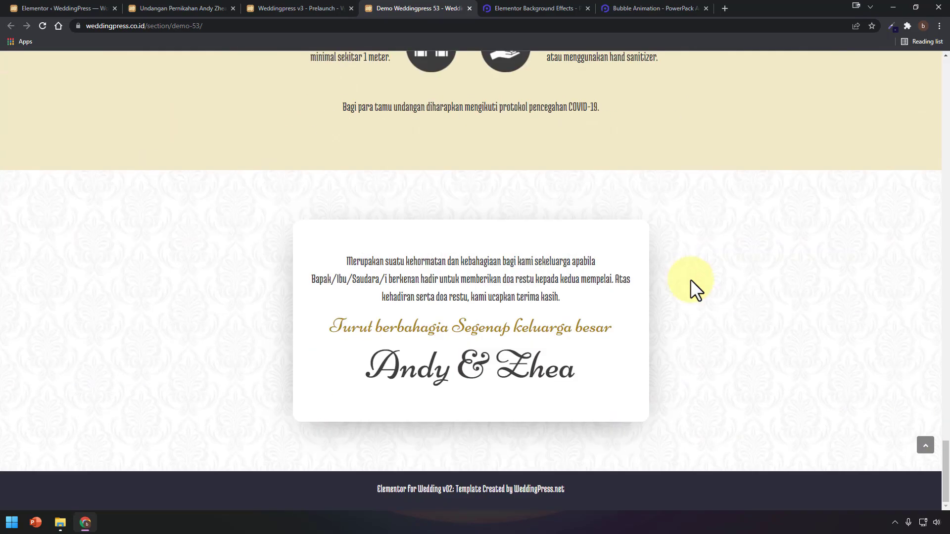
left_click(924, 446)
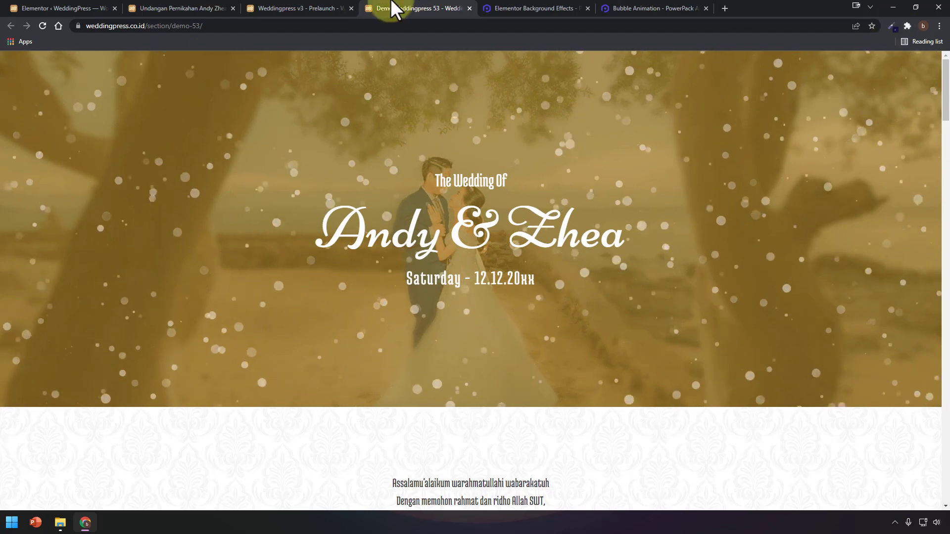
Step: Examine the effects offered on PowerPack's Background Animations For Elementor page, from Birds Animation through the end of the list
left_click(530, 5)
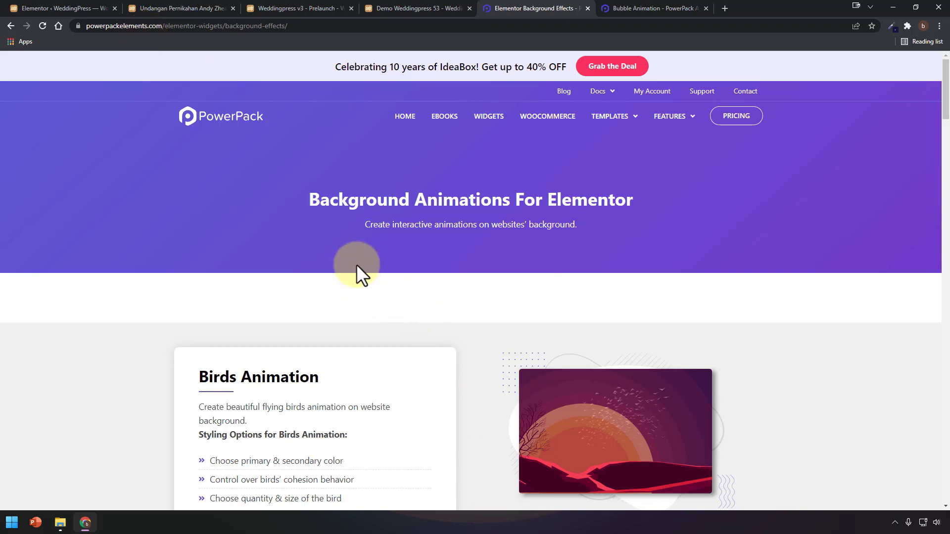
scroll(414, 244, "down", 3)
scroll(440, 242, "up", 2)
scroll(600, 225, "up", 2)
scroll(327, 238, "down", 3)
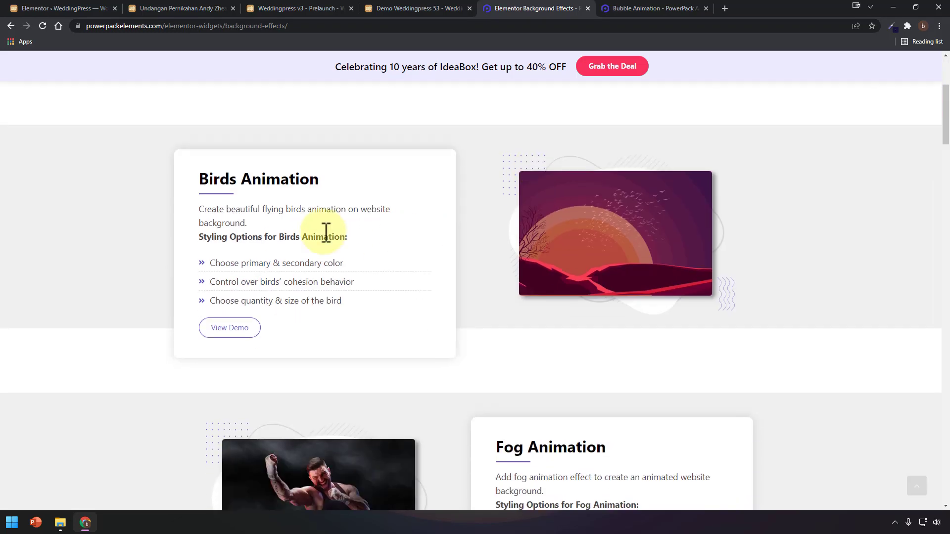
scroll(341, 189, "down", 3)
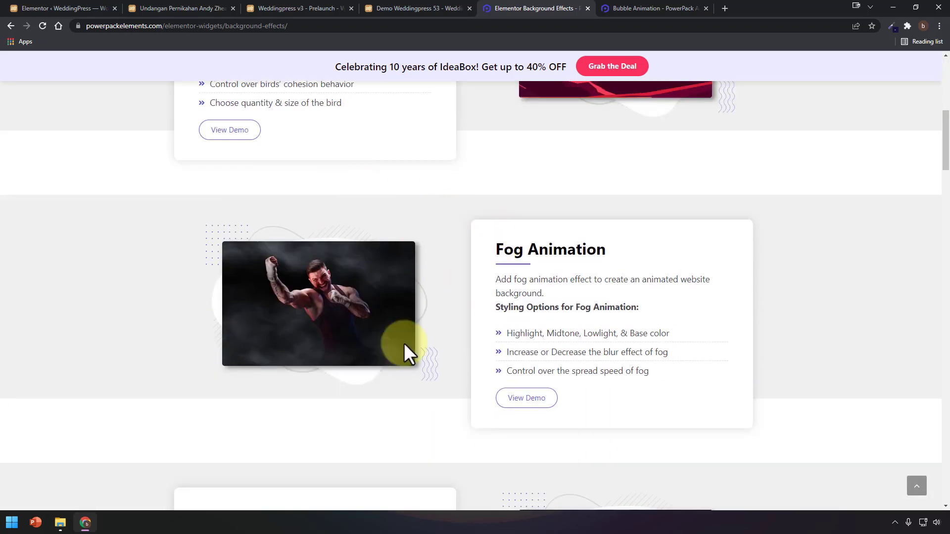
scroll(388, 310, "down", 8)
scroll(445, 277, "up", 2)
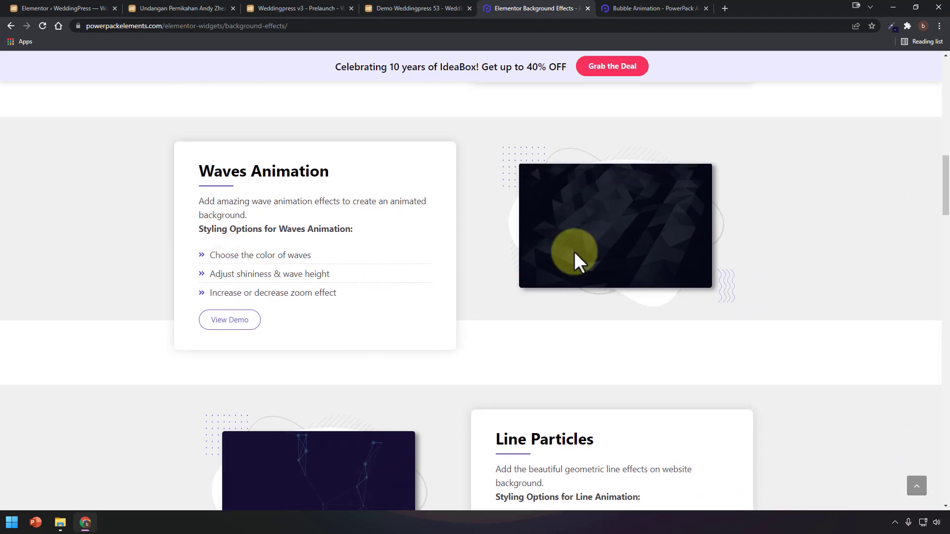
scroll(599, 171, "down", 10)
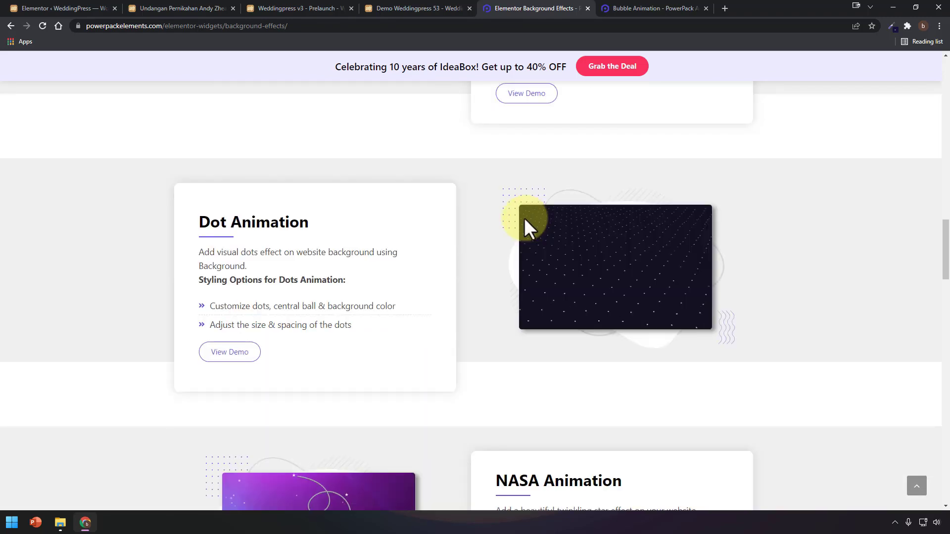
scroll(564, 248, "down", 13)
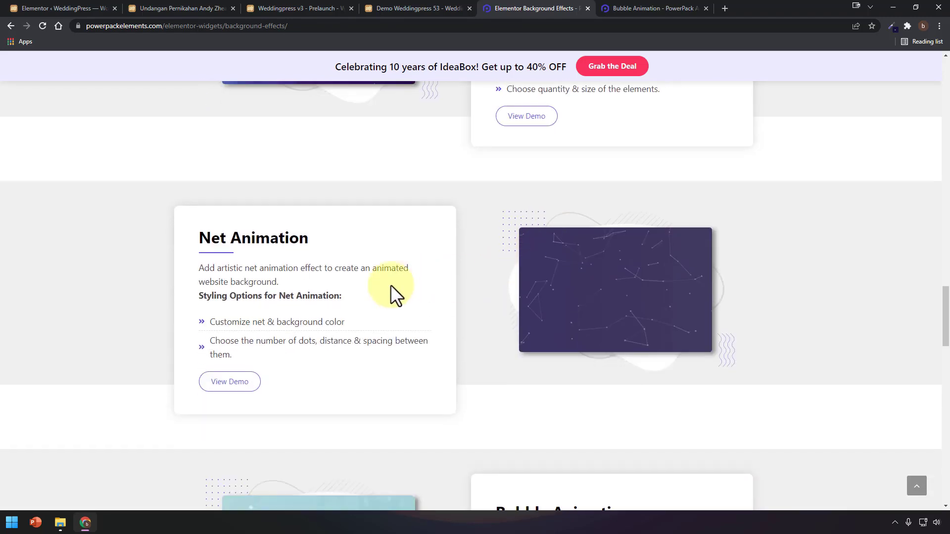
scroll(492, 288, "down", 15)
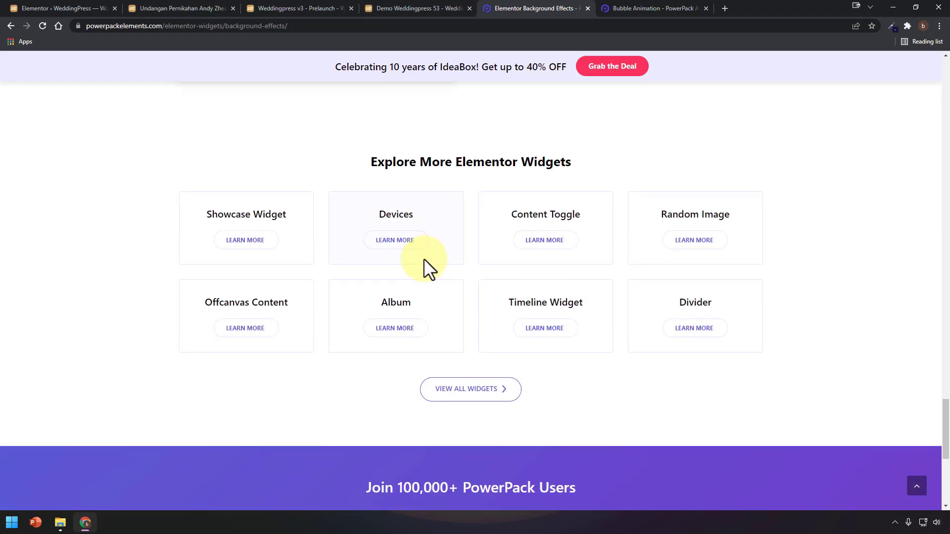
scroll(428, 269, "up", 10)
Step: View PowerPack's Bubble Animation demo and compare it with the cover of the Weddingpress 53 demo
left_click(655, 9)
scroll(387, 269, "down", 9)
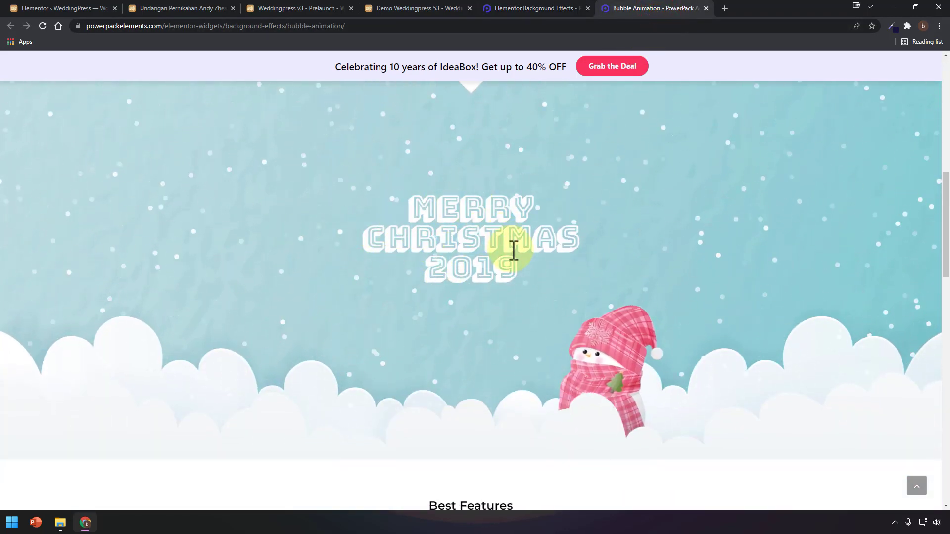
scroll(512, 250, "down", 1)
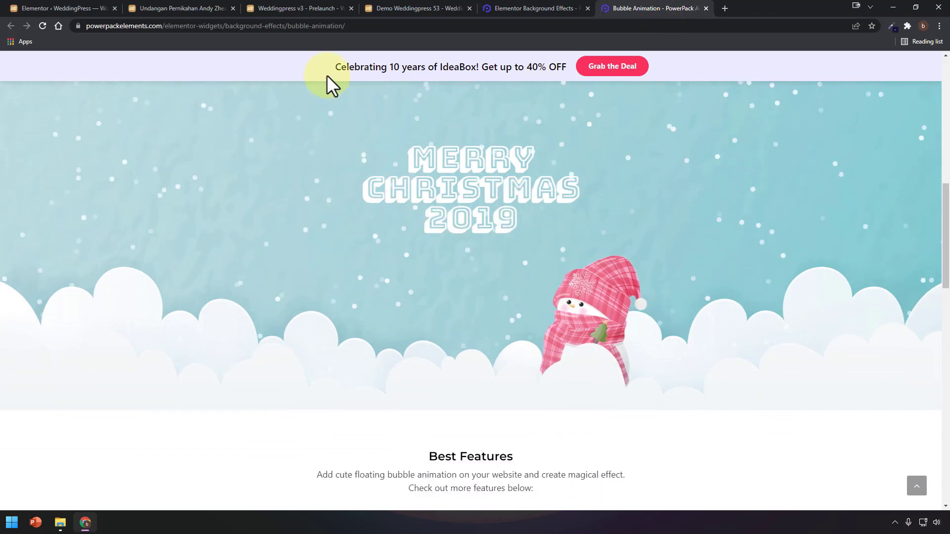
left_click(294, 9)
left_click(386, 10)
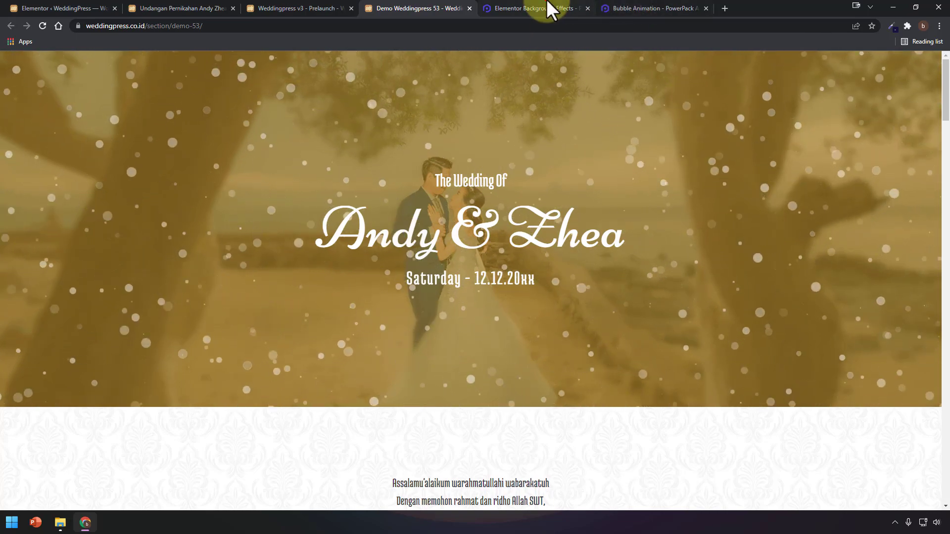
Step: Review PowerPack's background effects overview again, going back up to the page heading
left_click(548, 6)
scroll(191, 247, "up", 20)
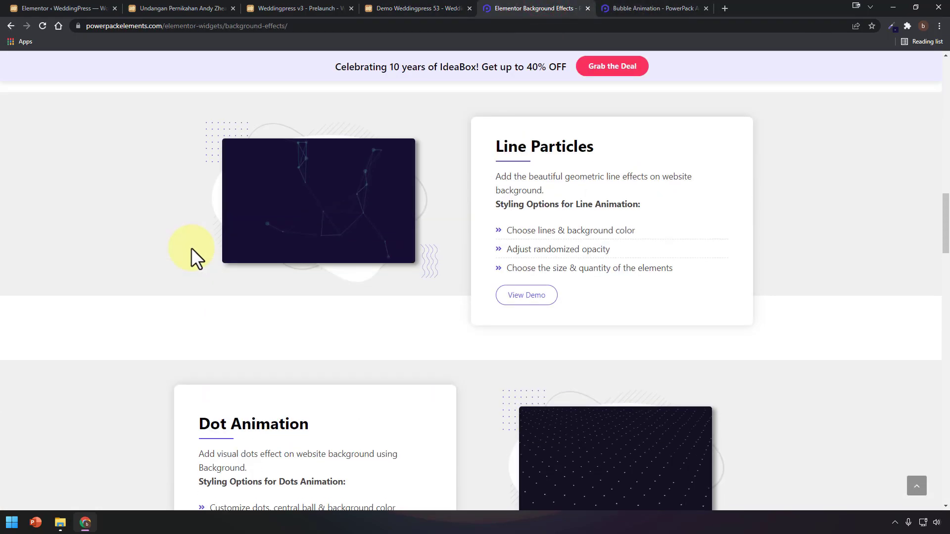
scroll(191, 248, "up", 8)
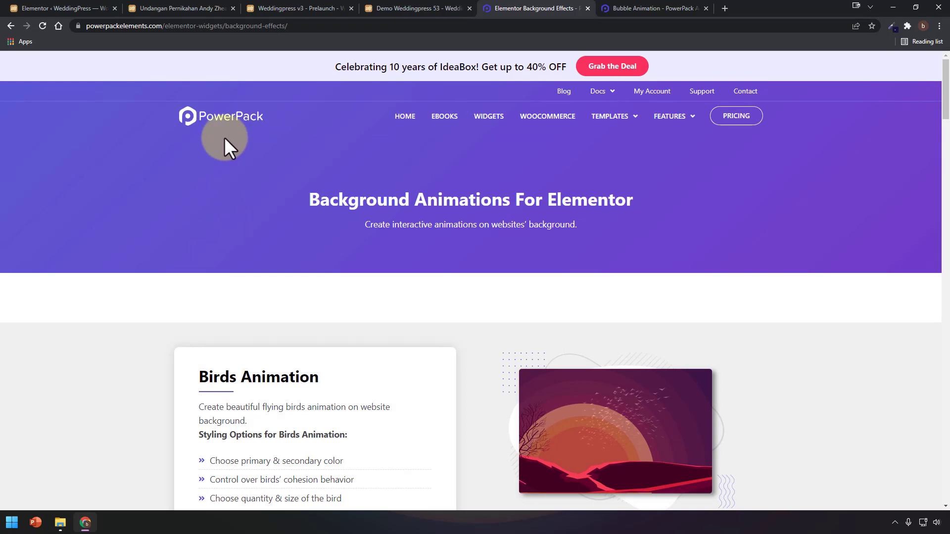
Step: Open the WordPress site's page for adding plugins and search for "powerpack element"
left_click(68, 7)
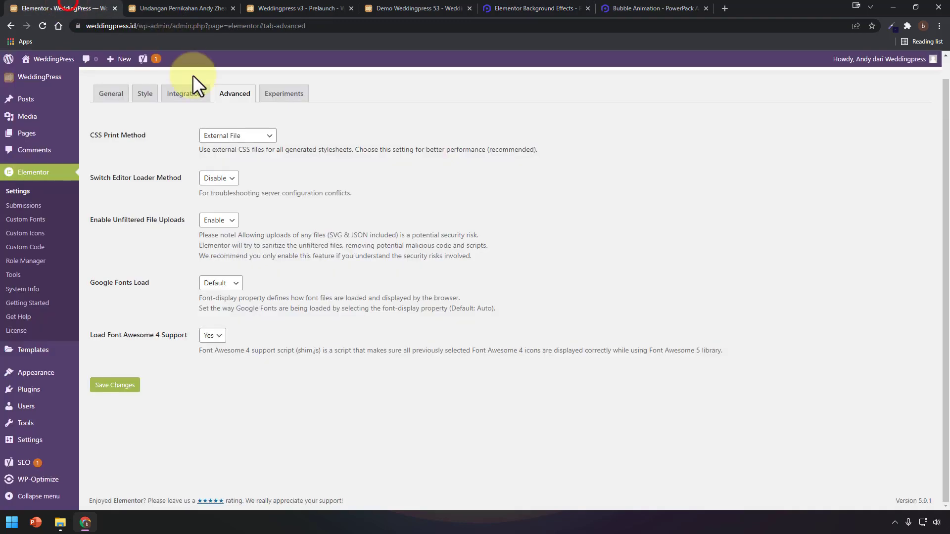
mouse_move(47, 391)
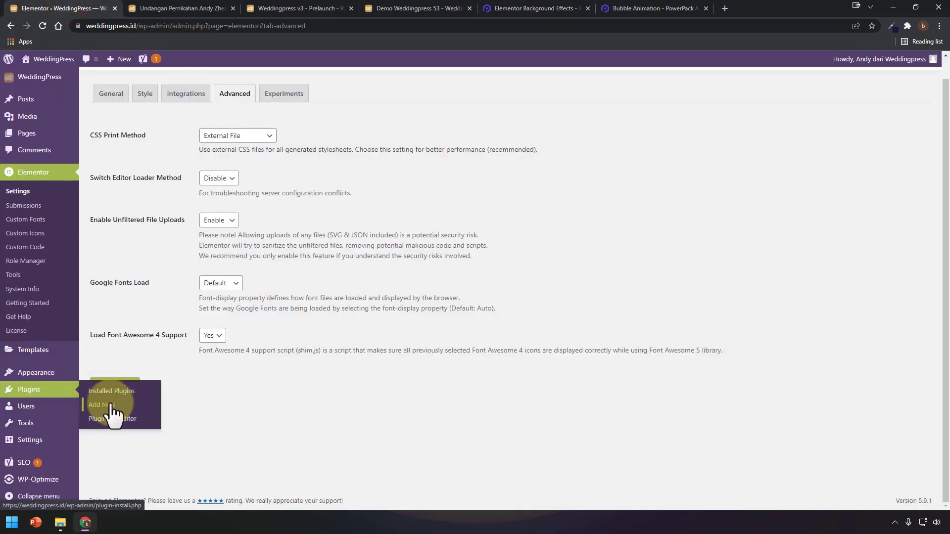
left_click(110, 405)
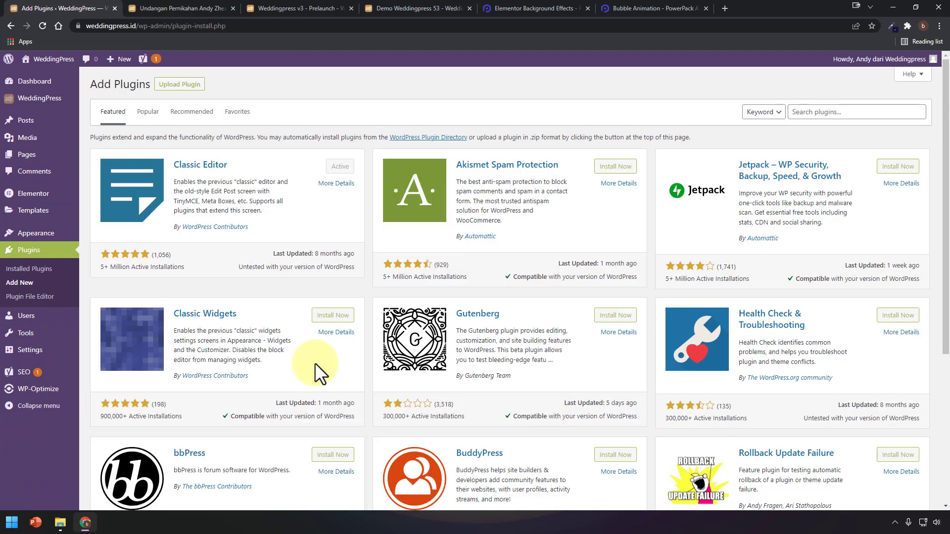
left_click(803, 112)
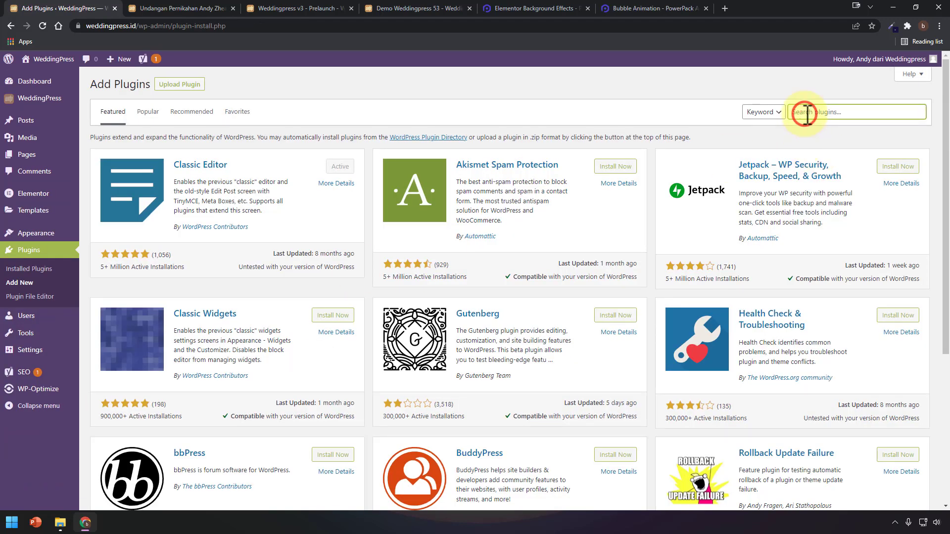
type("powerpack element")
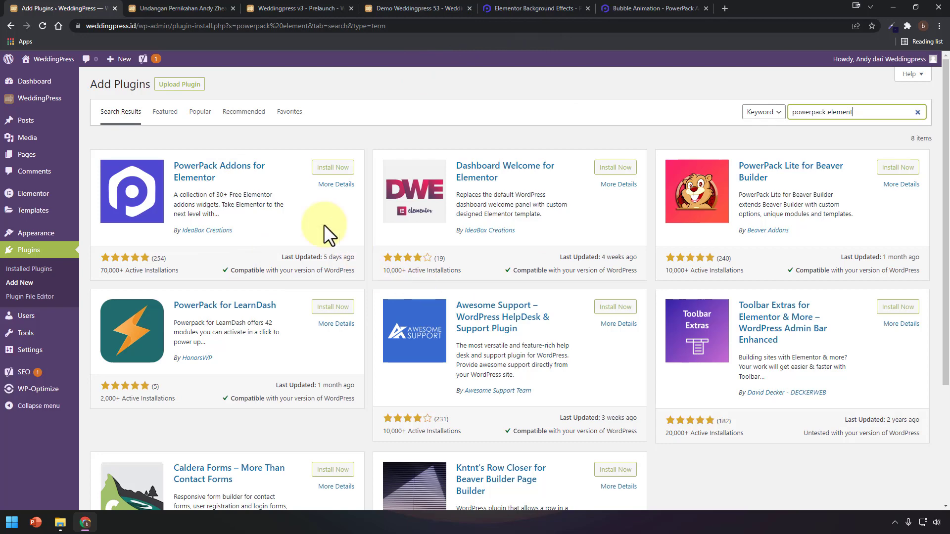
Step: Upload powerpack-elements-pro2-7-10.zip as a plugin, install it and activate it
left_click(187, 84)
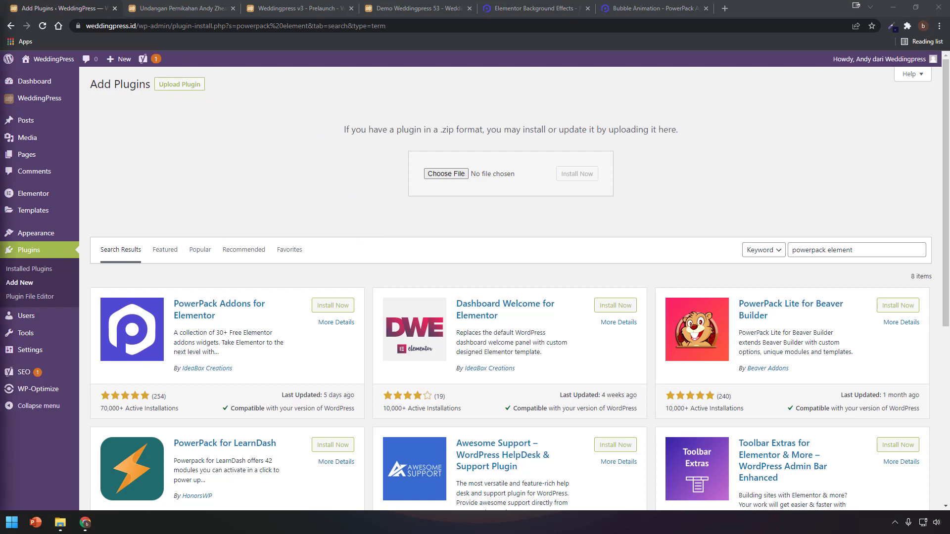
left_click_drag(0, 198, 502, 179)
left_click(569, 178)
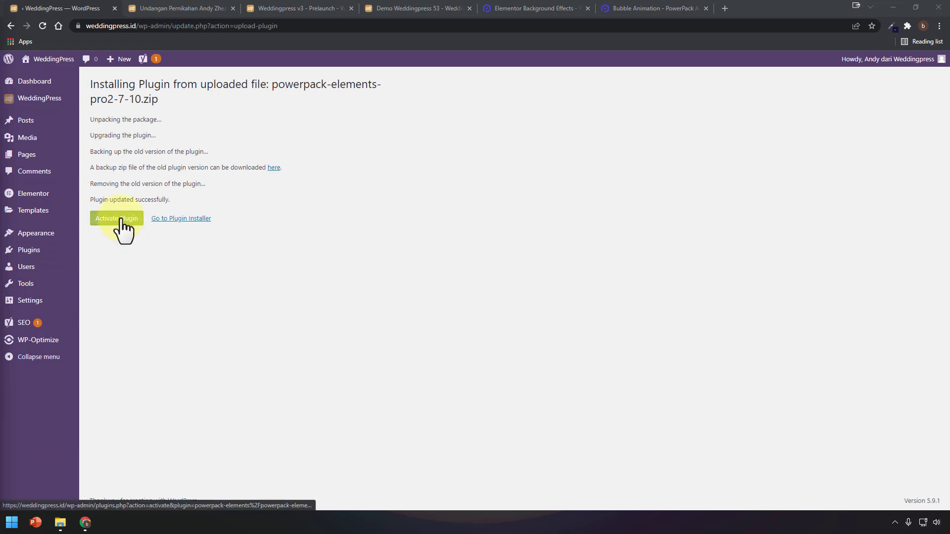
left_click(121, 220)
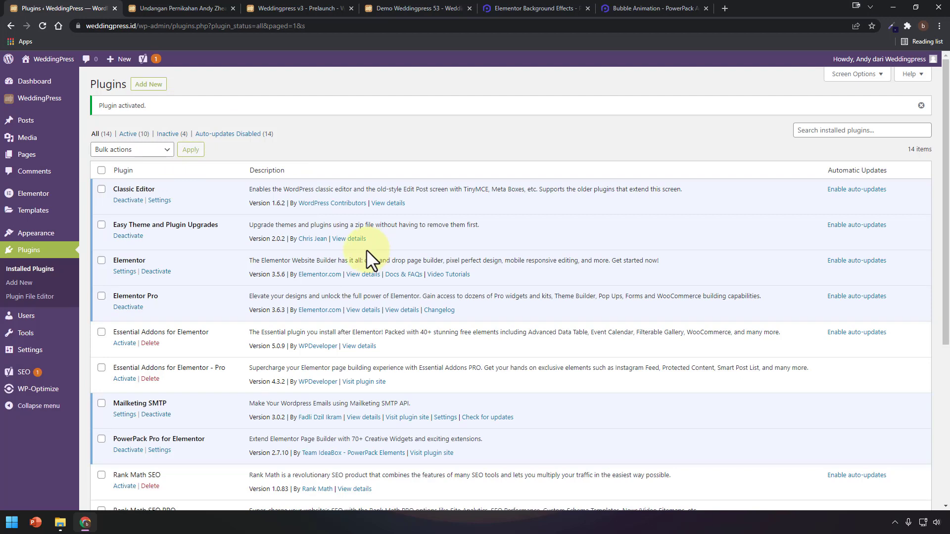
Step: Paste the license key into the General section of Elementor's PowerPack settings and save the changes
mouse_move(50, 195)
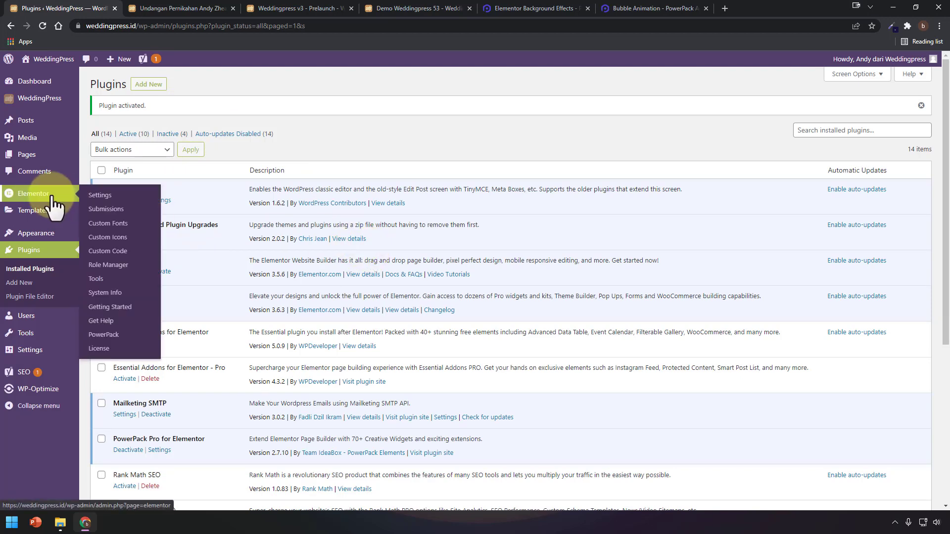
left_click(114, 338)
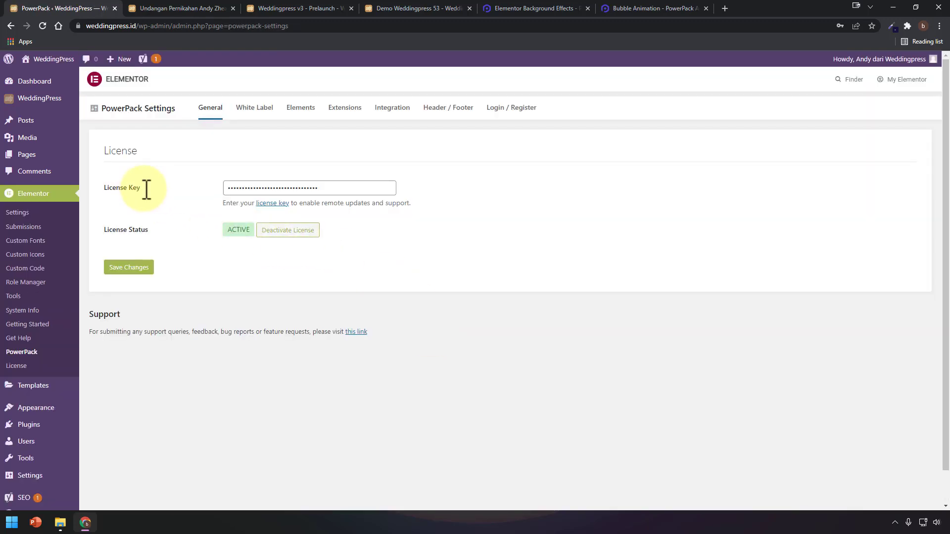
left_click(360, 189)
right_click(360, 191)
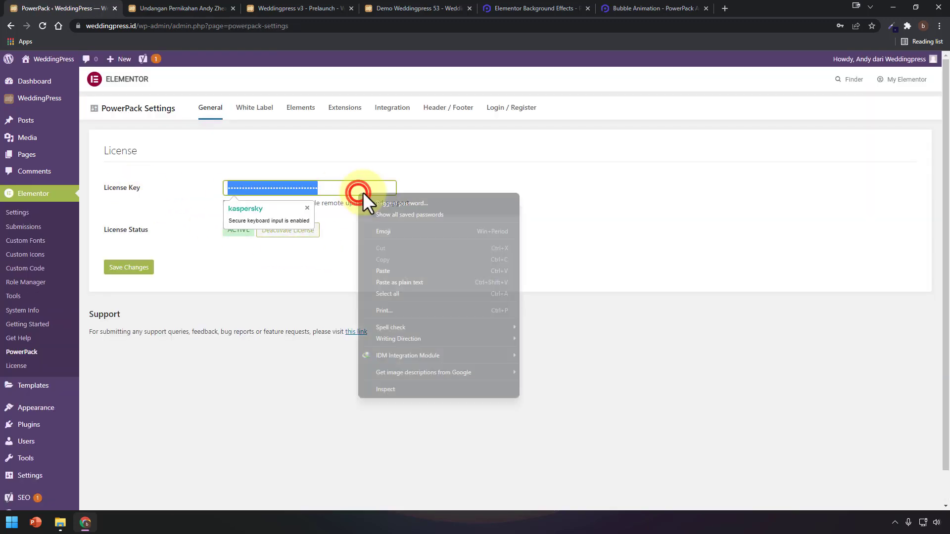
left_click(413, 285)
left_click(566, 223)
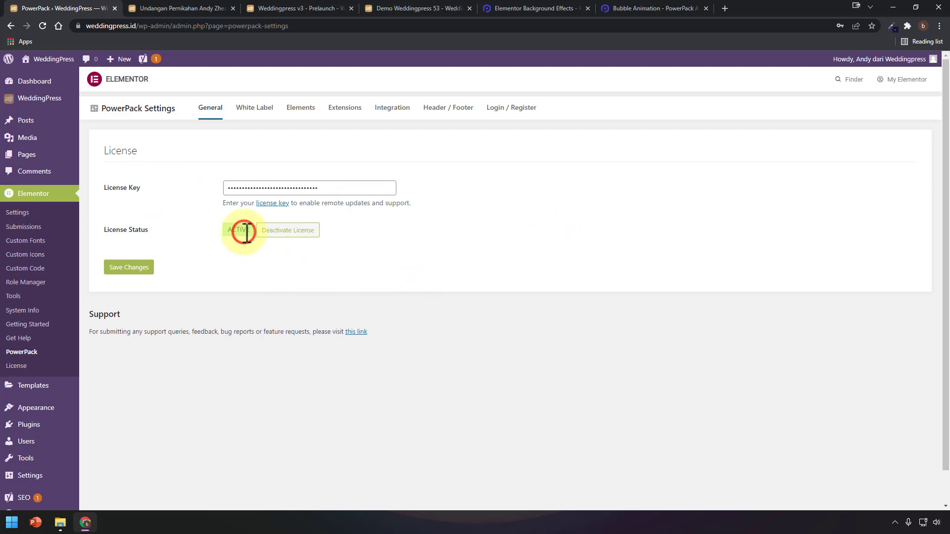
left_click(127, 266)
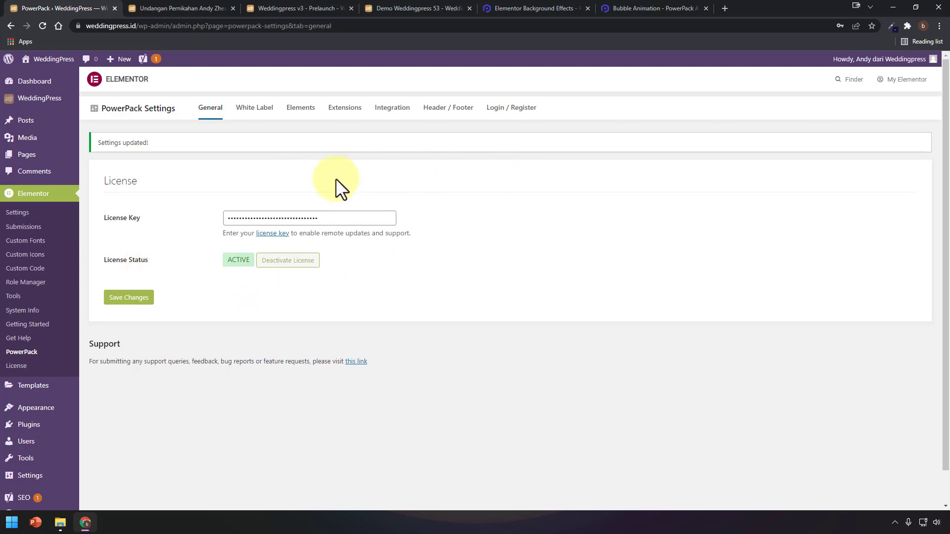
Step: Open the Elements section of the PowerPack settings and examine which widgets are enabled
left_click(302, 108)
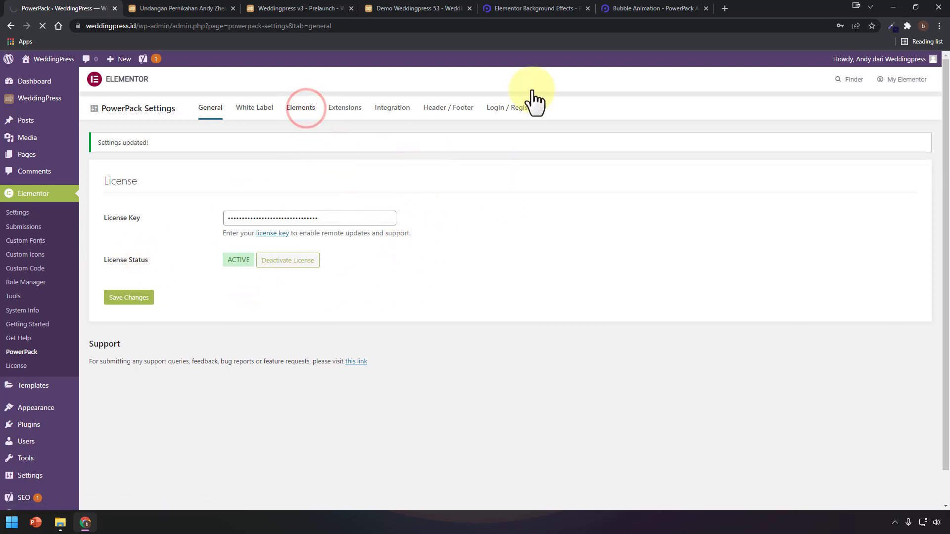
left_click(521, 9)
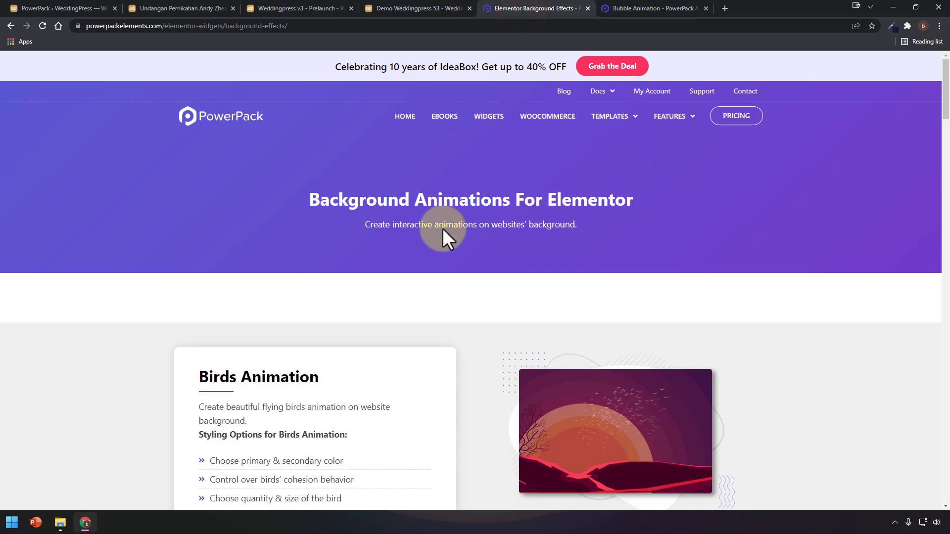
left_click(58, 8)
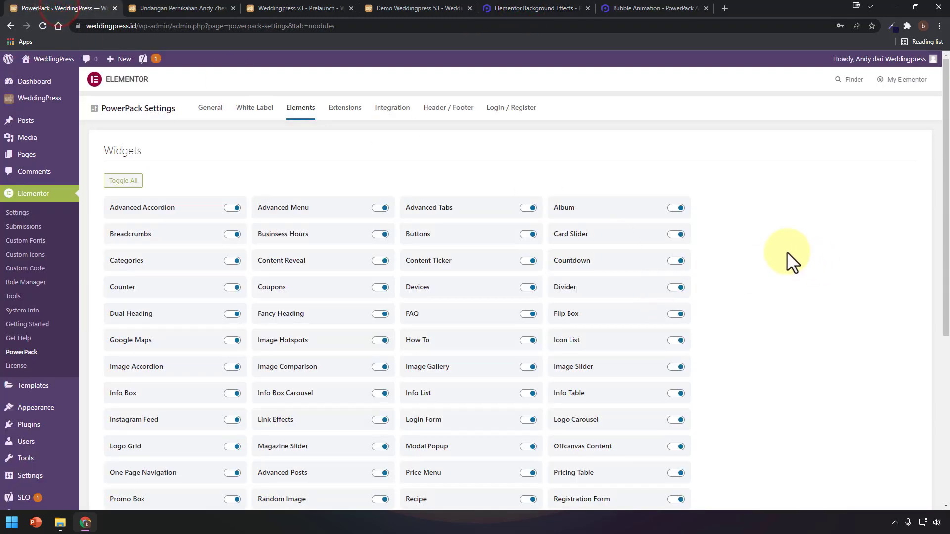
scroll(277, 225, "down", 3)
scroll(302, 239, "up", 4)
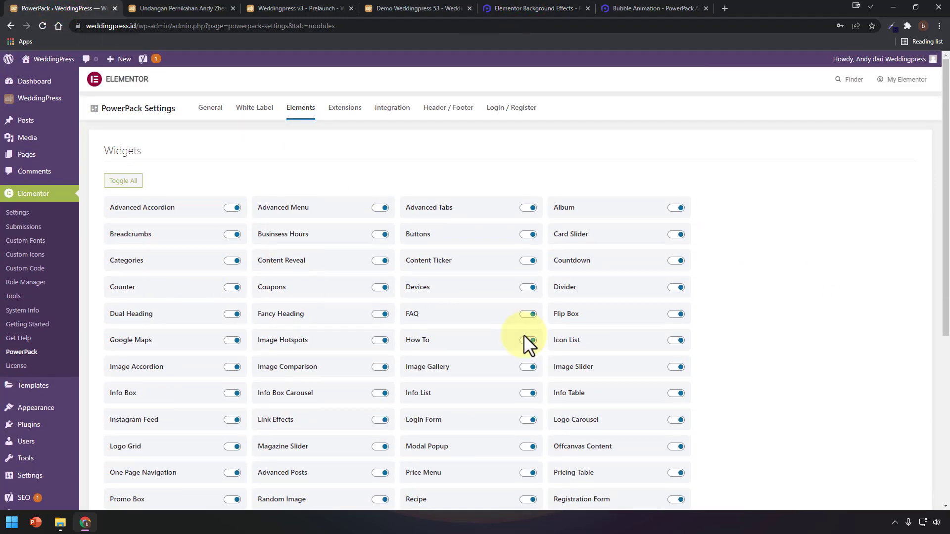
scroll(726, 375, "down", 5)
scroll(500, 250, "up", 5)
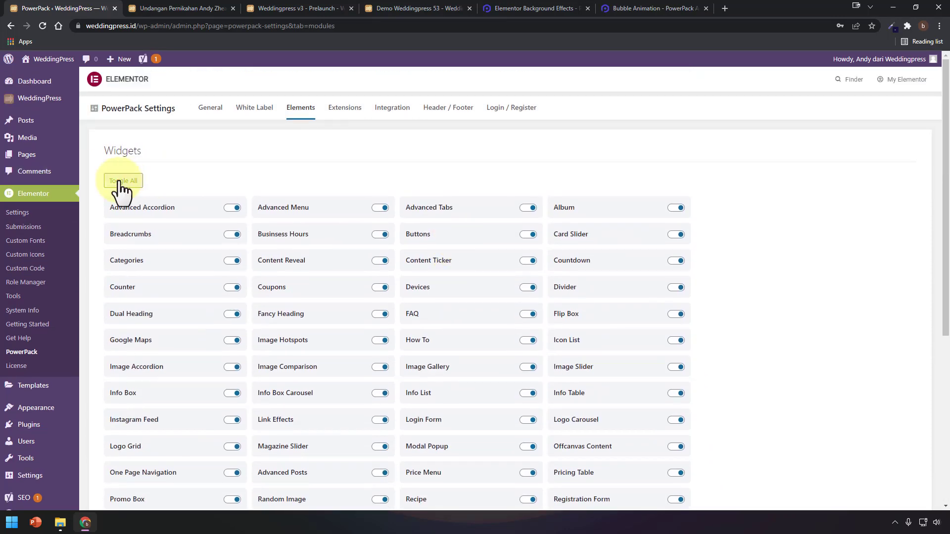
Step: Turn off all PowerPack widgets in the Elements section and save the changes
left_click(122, 181)
scroll(424, 276, "down", 6)
left_click(147, 395)
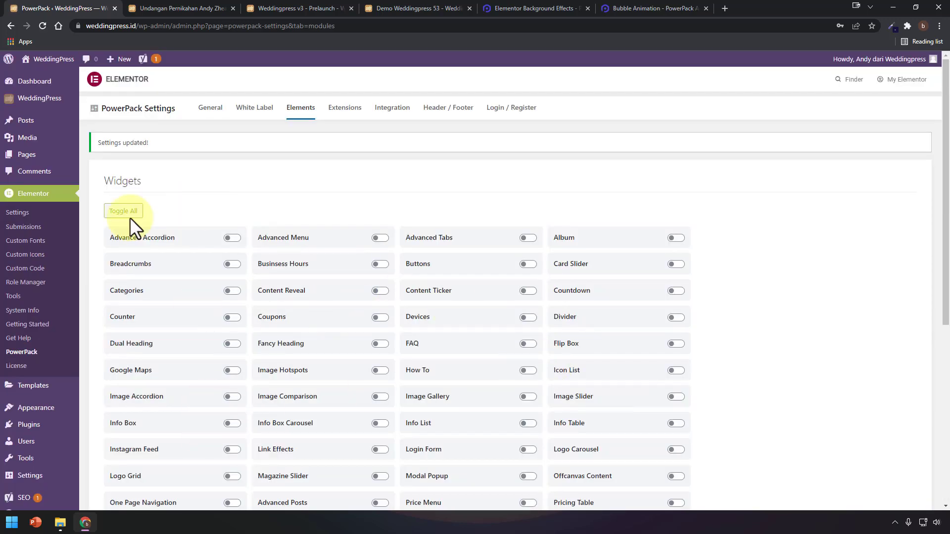
Step: Turn off every PowerPack extension except Background Effects in the Extensions section and save the changes
left_click(382, 107)
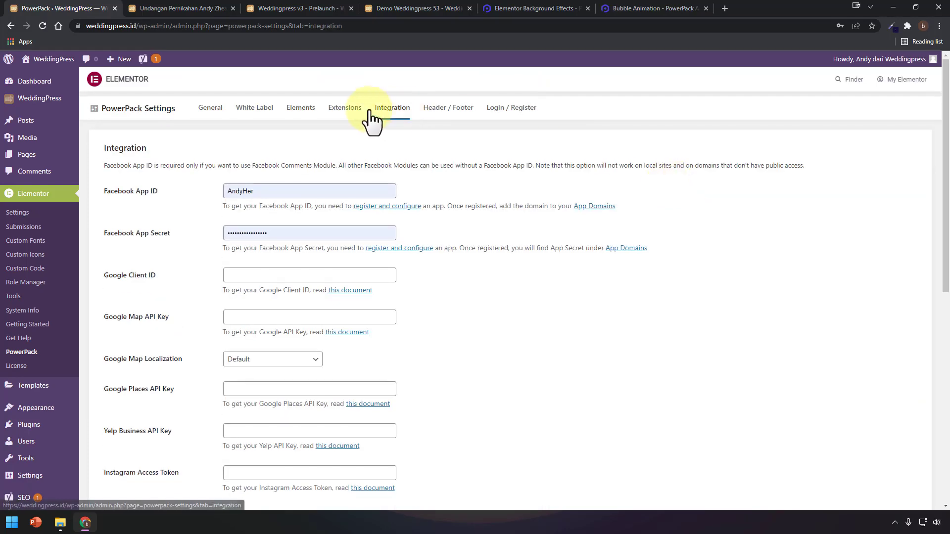
left_click(359, 108)
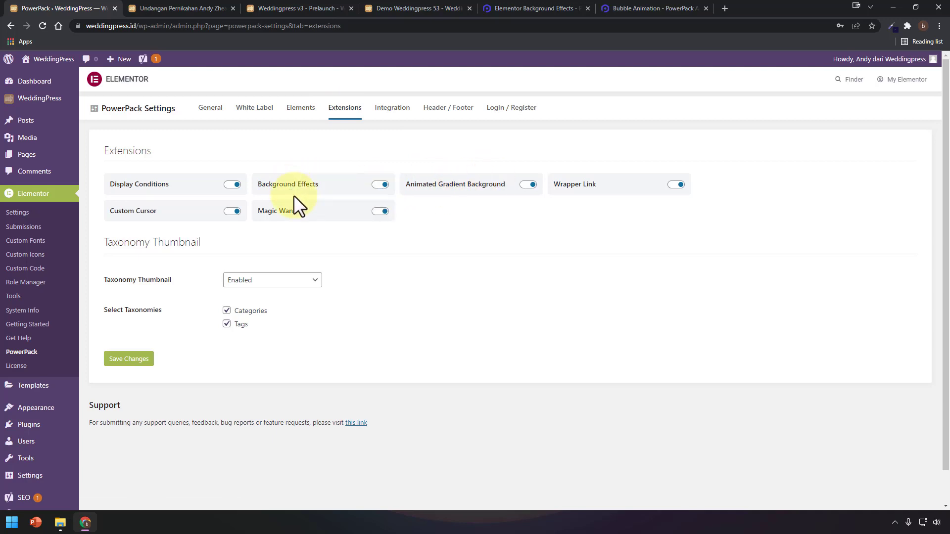
left_click(385, 212)
left_click(676, 185)
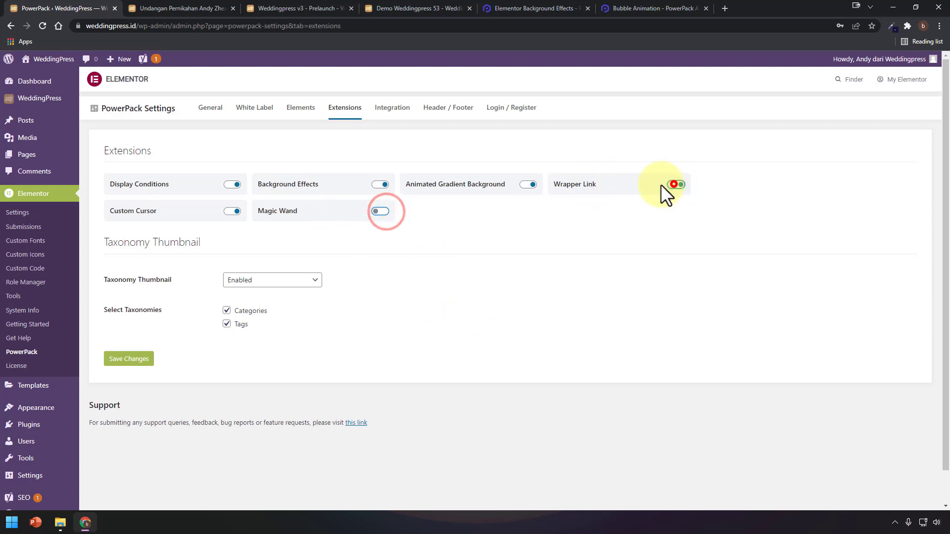
left_click(232, 211)
left_click(232, 184)
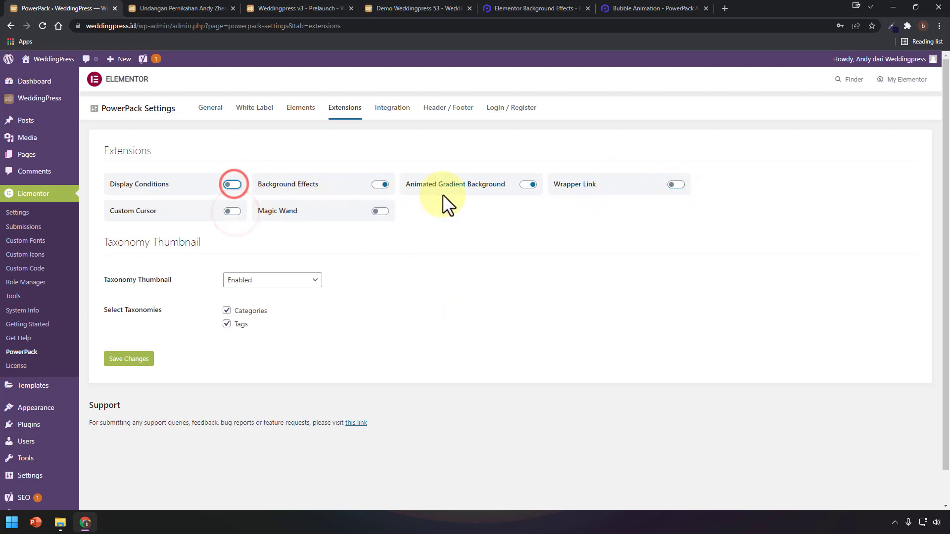
left_click(528, 184)
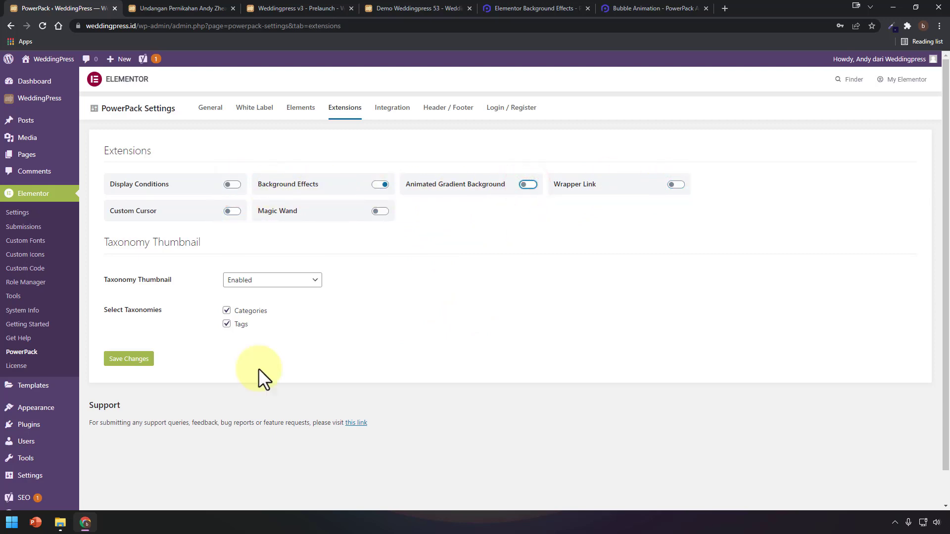
left_click(132, 361)
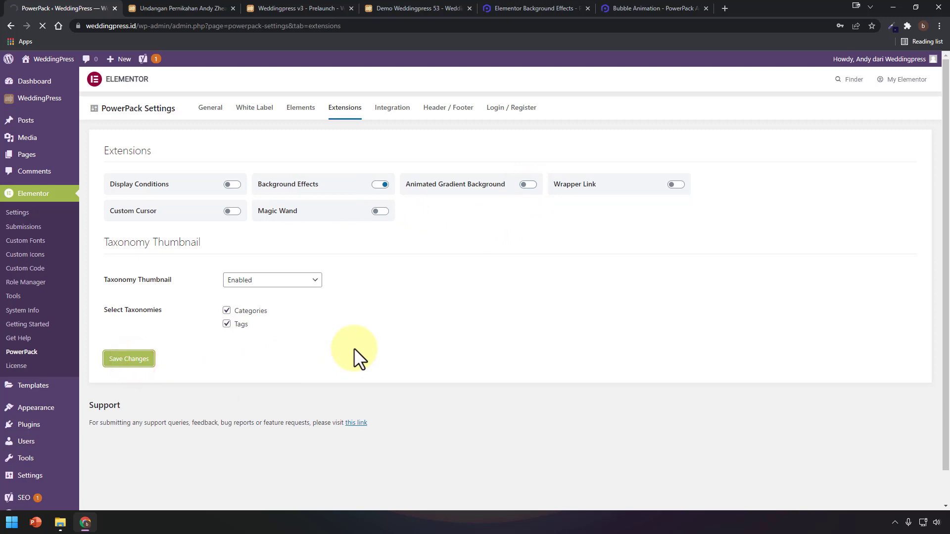
Step: Compare the WeddingPress Widget Manager with the widget list in the Elements section of the PowerPack settings
left_click(214, 109)
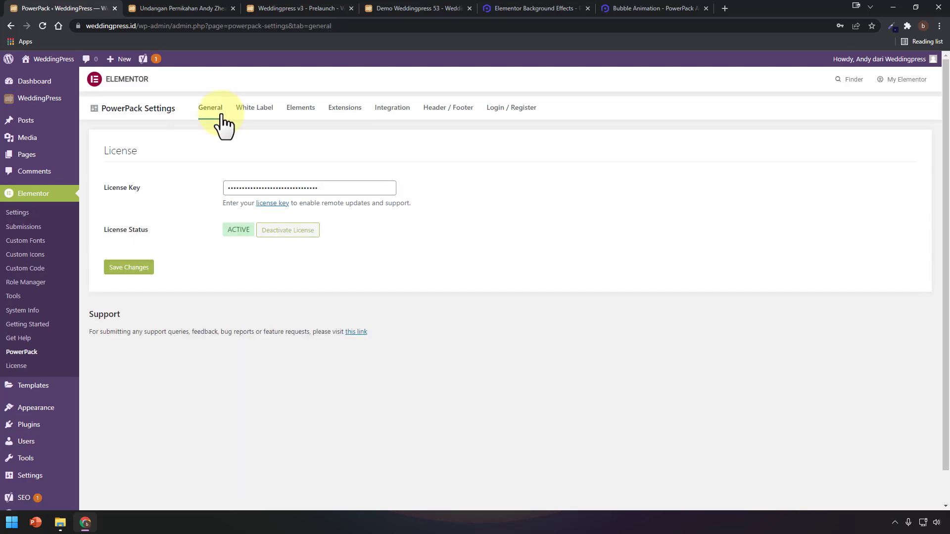
mouse_move(74, 102)
left_click(130, 129)
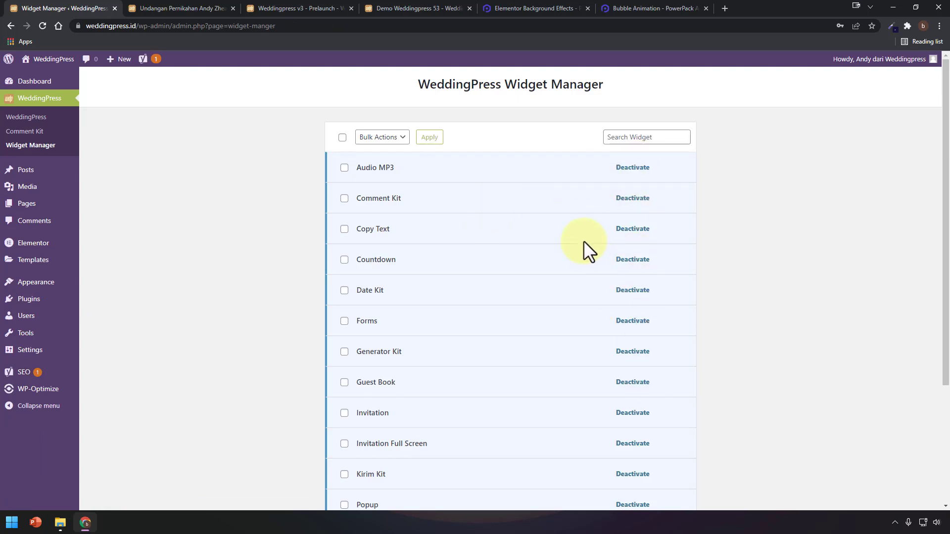
mouse_move(64, 245)
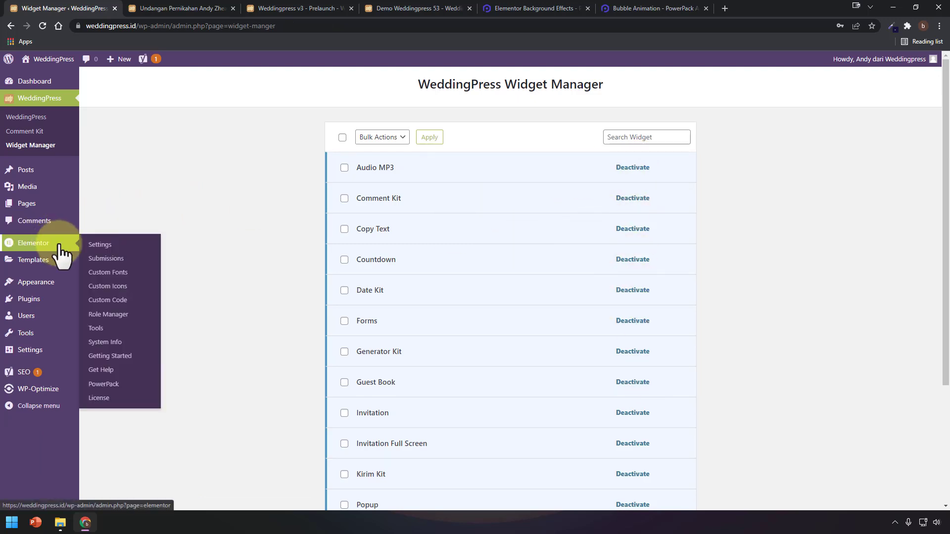
left_click(120, 379)
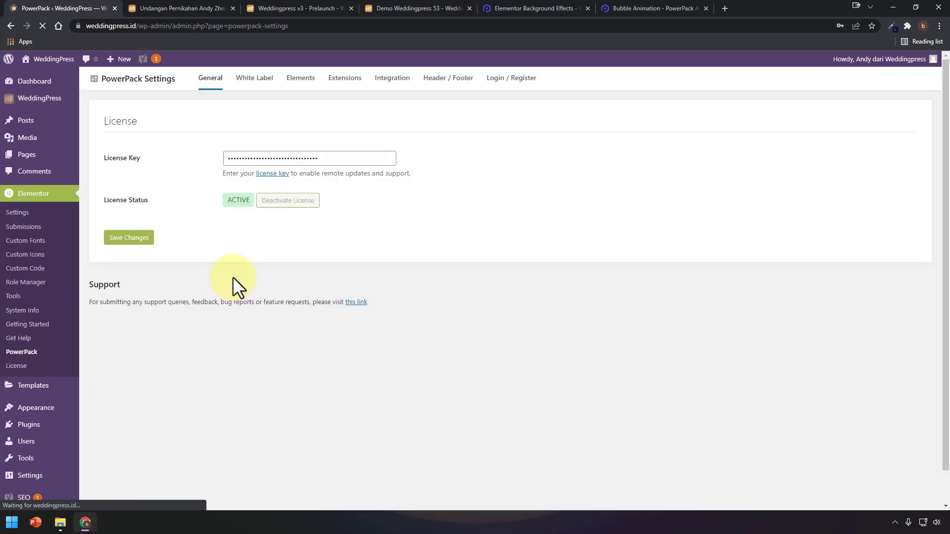
left_click(316, 107)
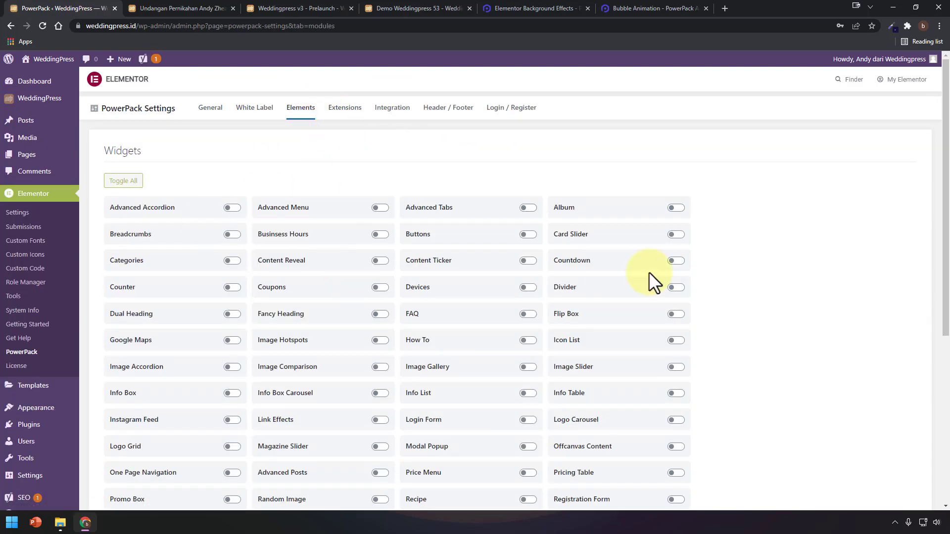
Step: Open the White Label section of the PowerPack settings and examine its plugin naming and hiding options
left_click(265, 107)
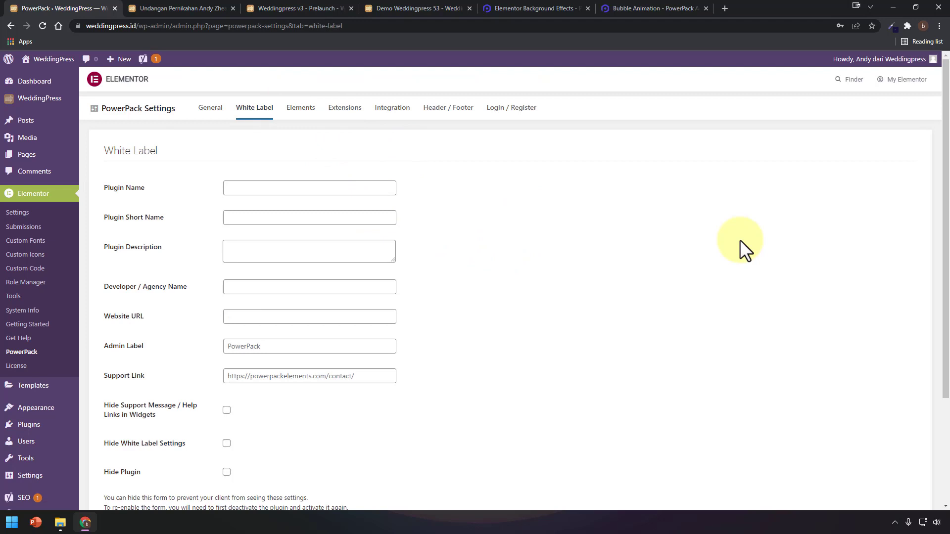
scroll(740, 239, "down", 2)
scroll(740, 239, "up", 1)
scroll(740, 239, "up", 1)
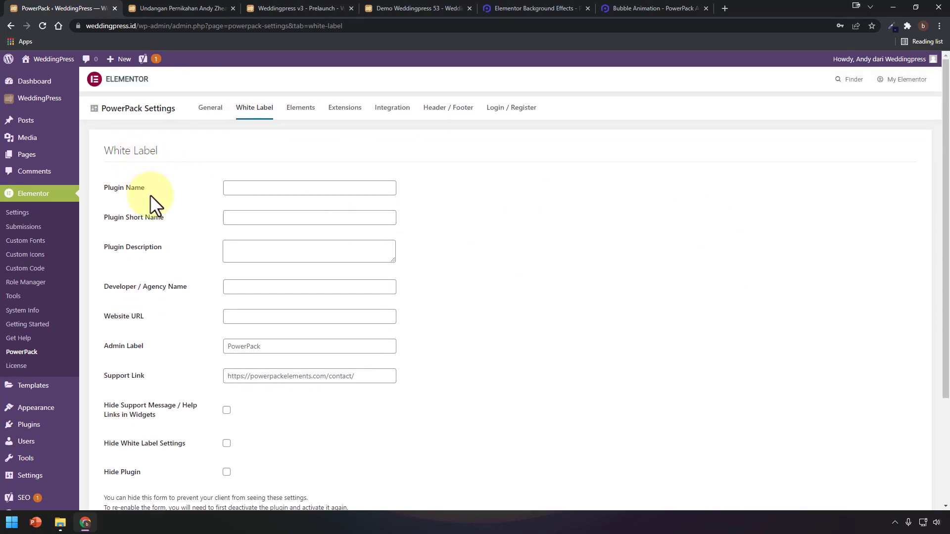
Step: Open the site's list of installed plugins and examine the entry for PowerPack Pro for Elementor
mouse_move(45, 429)
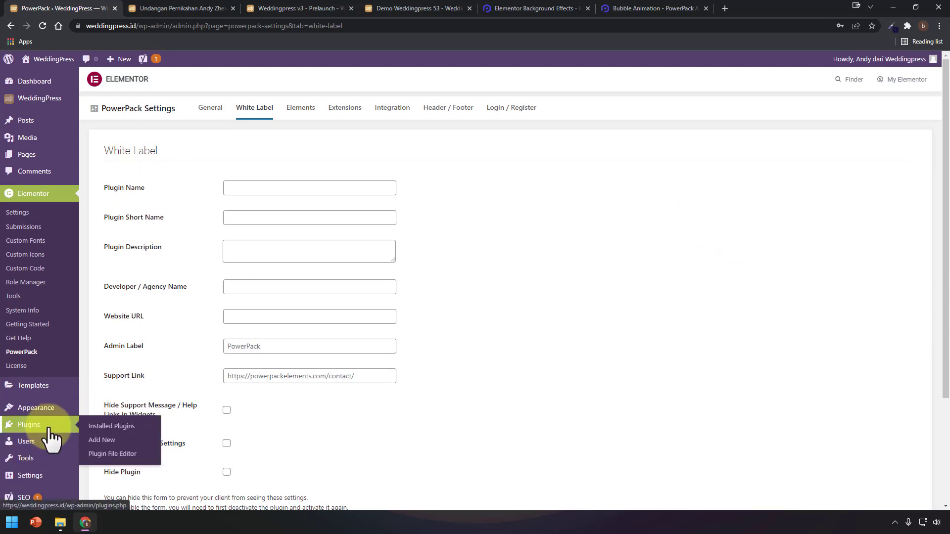
left_click(92, 427)
scroll(495, 336, "down", 3)
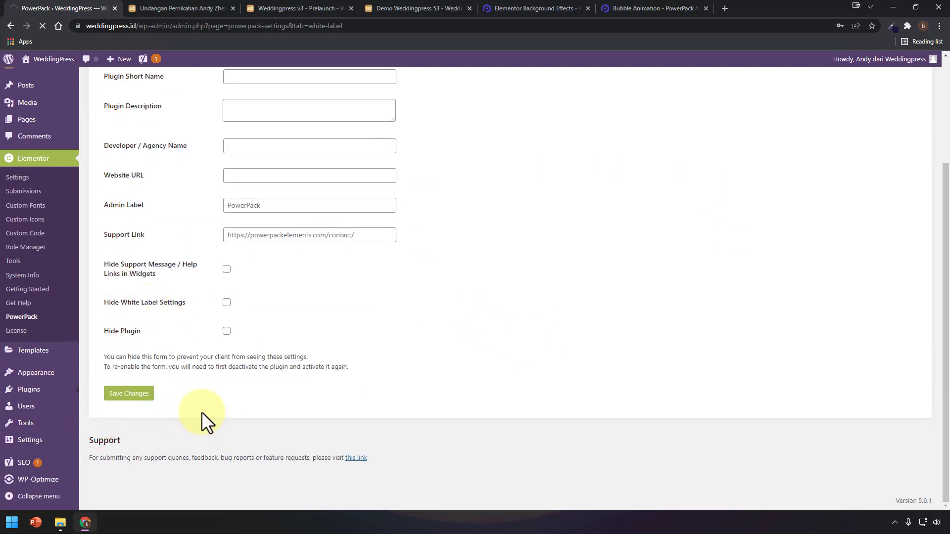
scroll(243, 386, "down", 5)
scroll(165, 318, "up", 2)
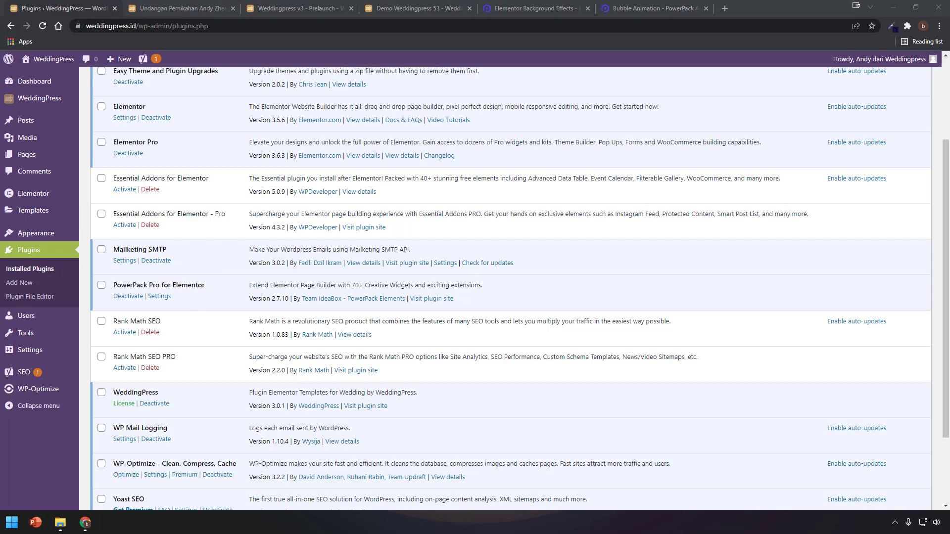
Step: Open the last wedding invitation in the list of all posts for editing with Elementor and dismiss the Yoast SEO notice
left_click(205, 9)
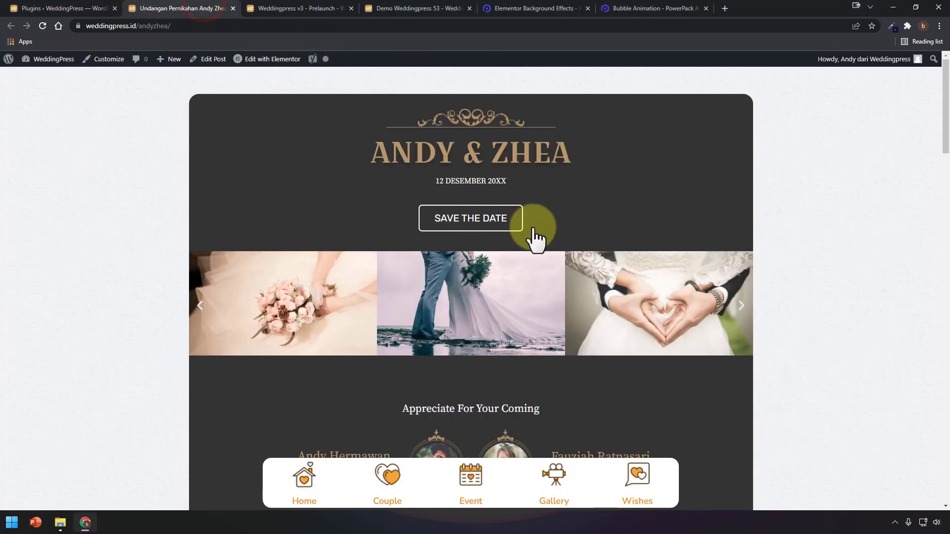
left_click(54, 8)
mouse_move(45, 121)
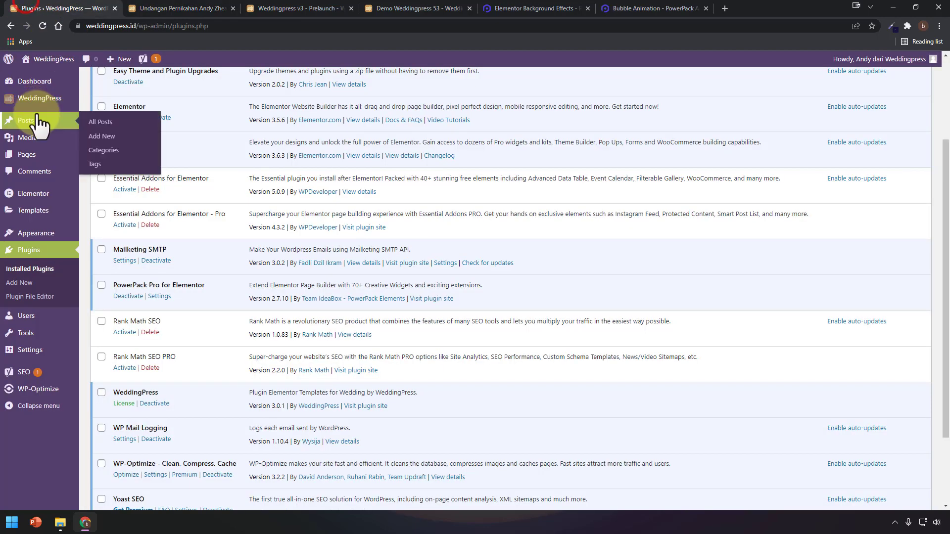
left_click(105, 121)
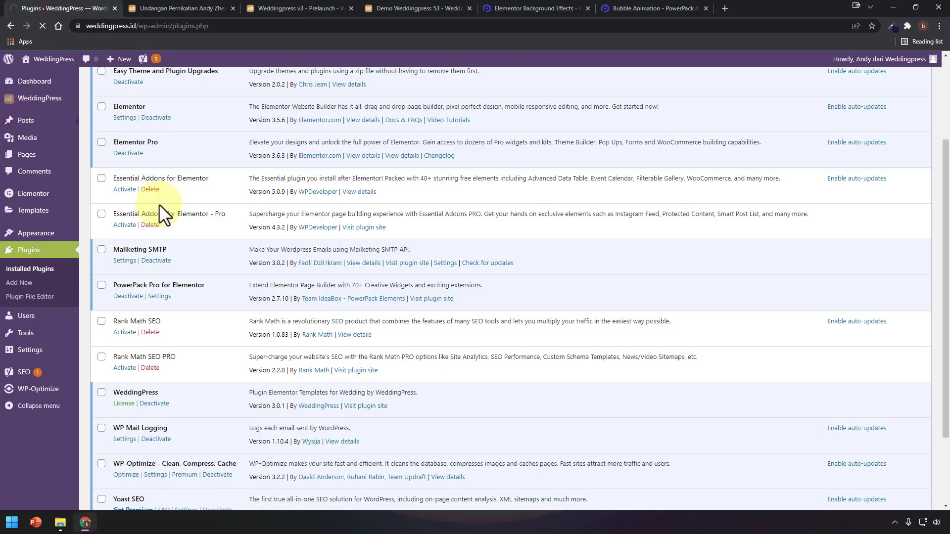
scroll(155, 460, "down", 10)
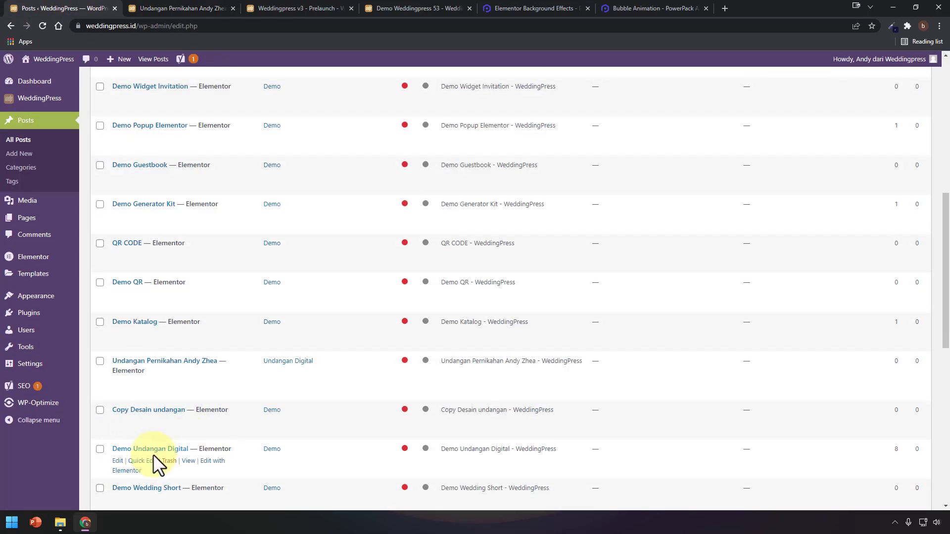
scroll(146, 460, "down", 5)
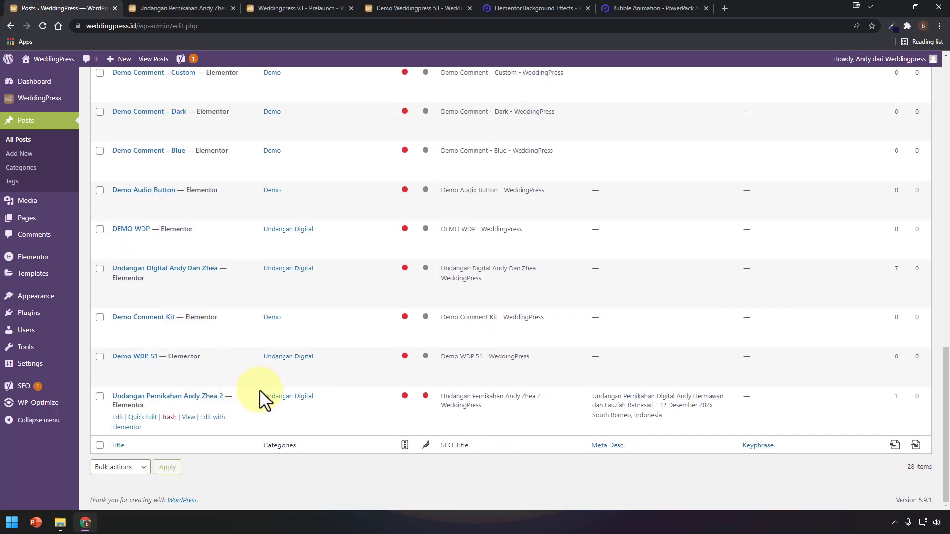
left_click(216, 419)
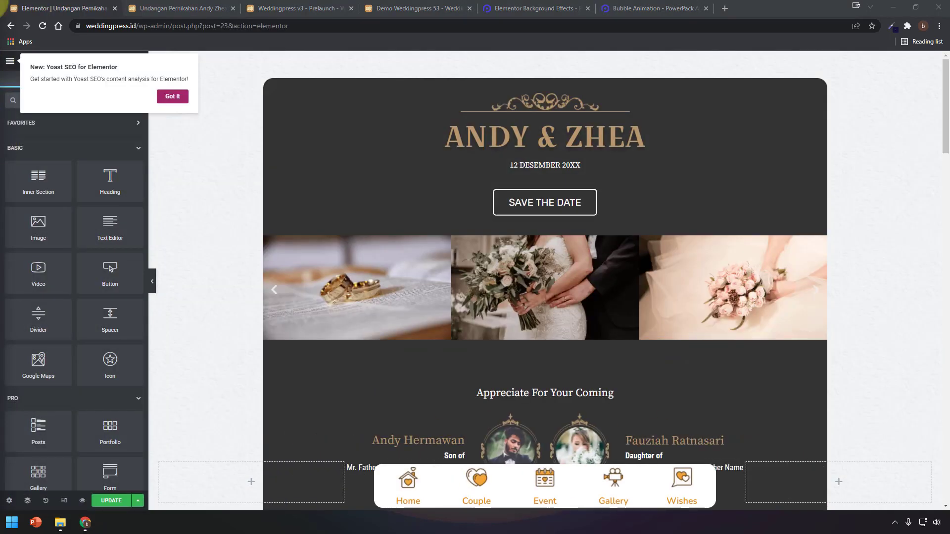
left_click(183, 96)
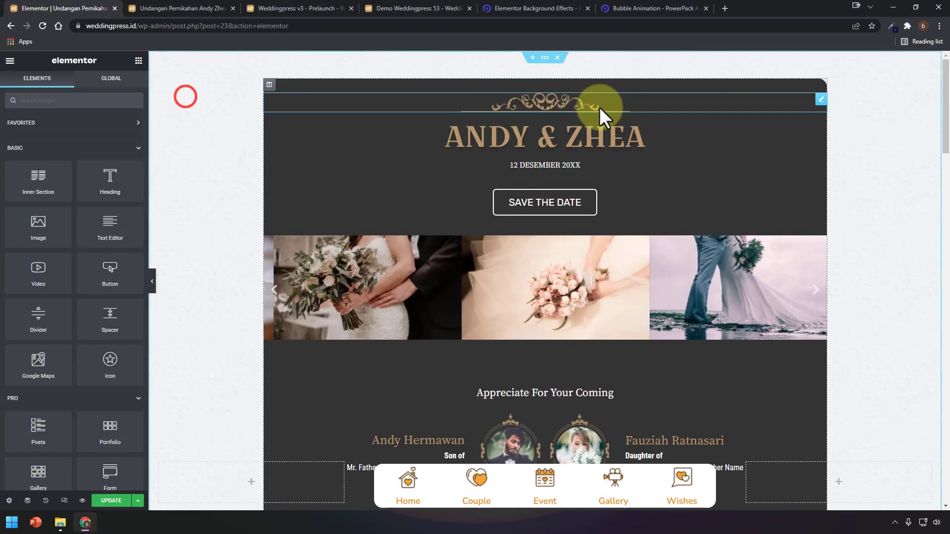
Step: Open the PowerPack Background options in the style settings of the invitation's first section
left_click(545, 57)
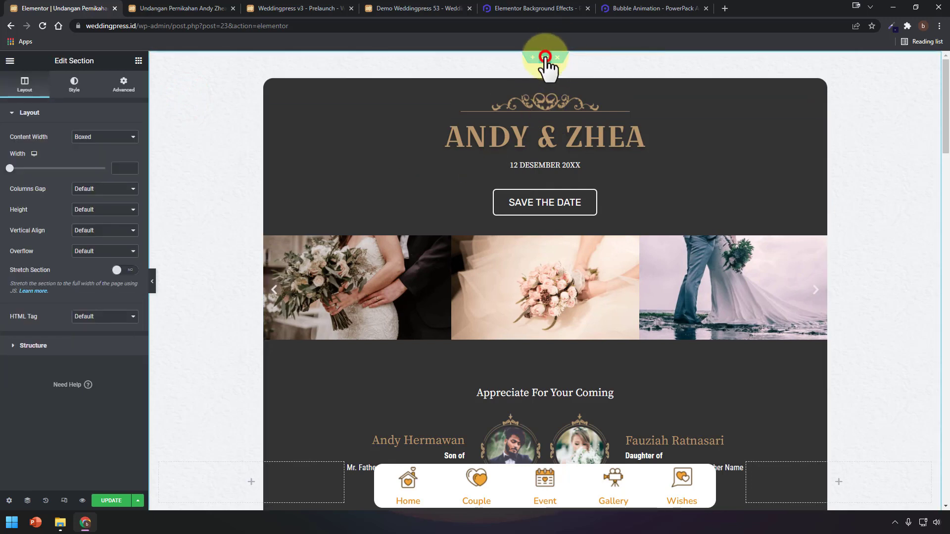
left_click(74, 84)
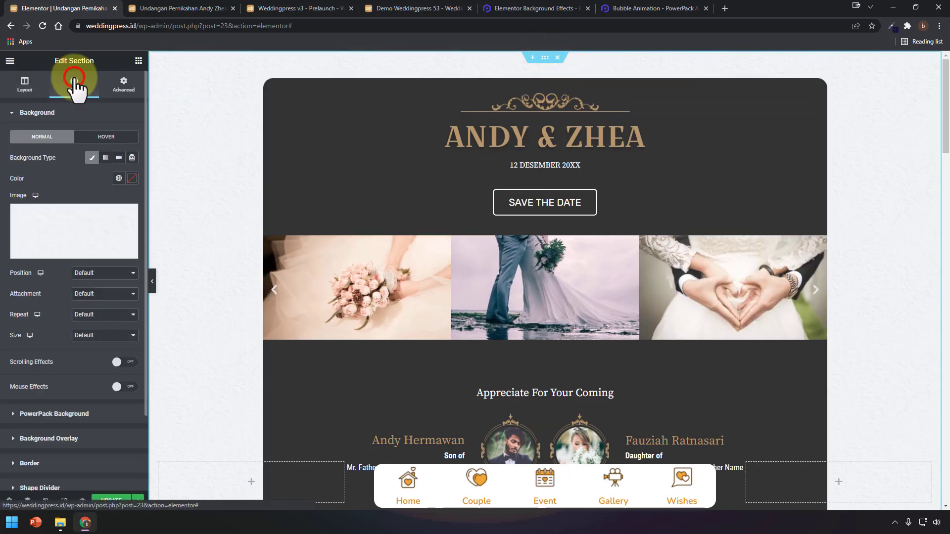
left_click(62, 414)
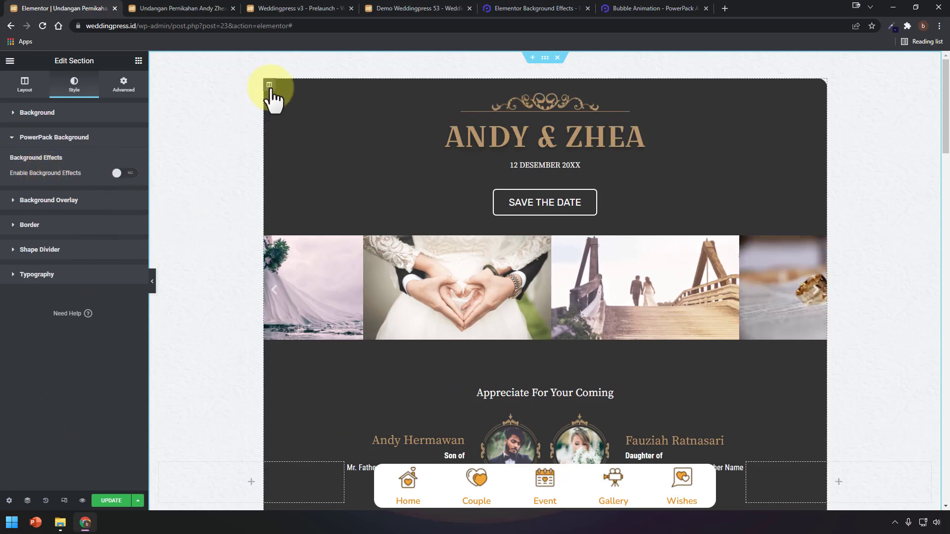
Step: Compare the style options of the first section with those of its column to check where PowerPack Background is offered
left_click(269, 84)
left_click(82, 84)
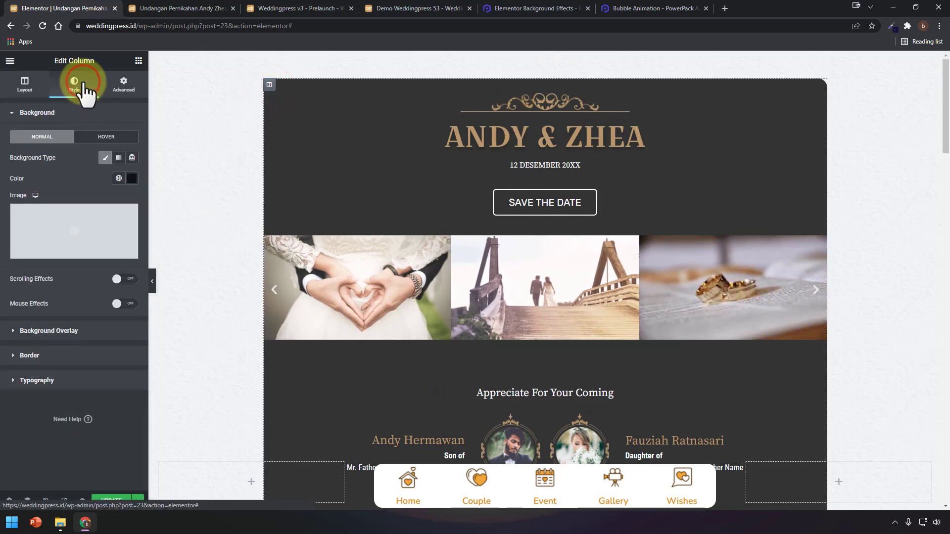
left_click(269, 85)
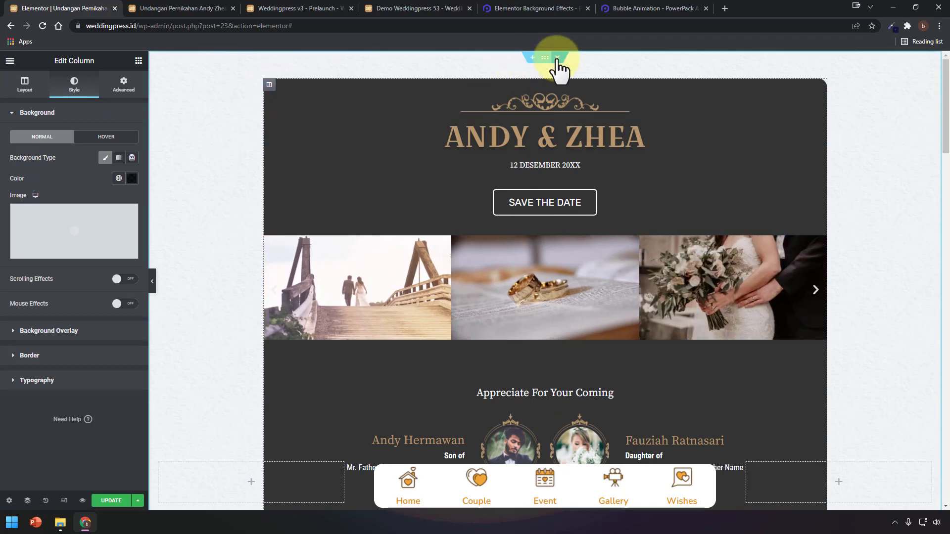
left_click(545, 58)
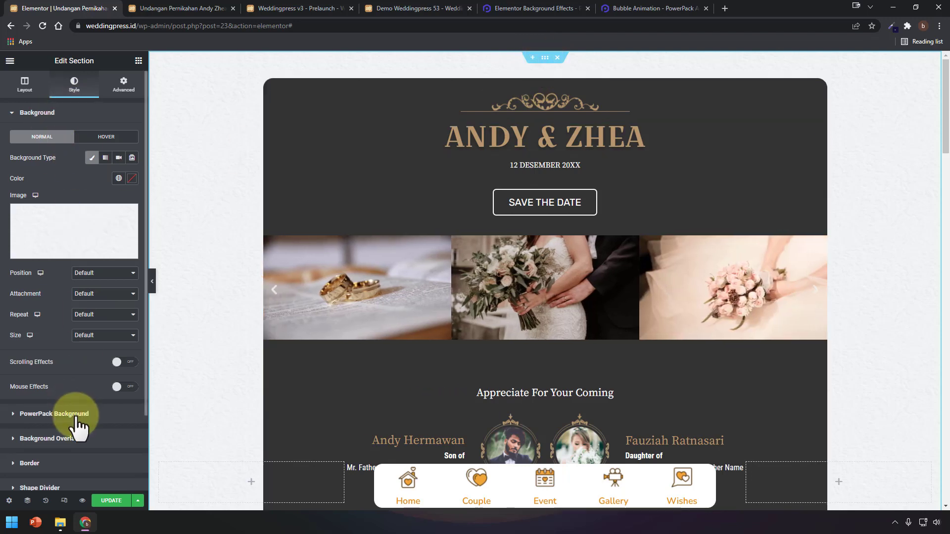
left_click(55, 413)
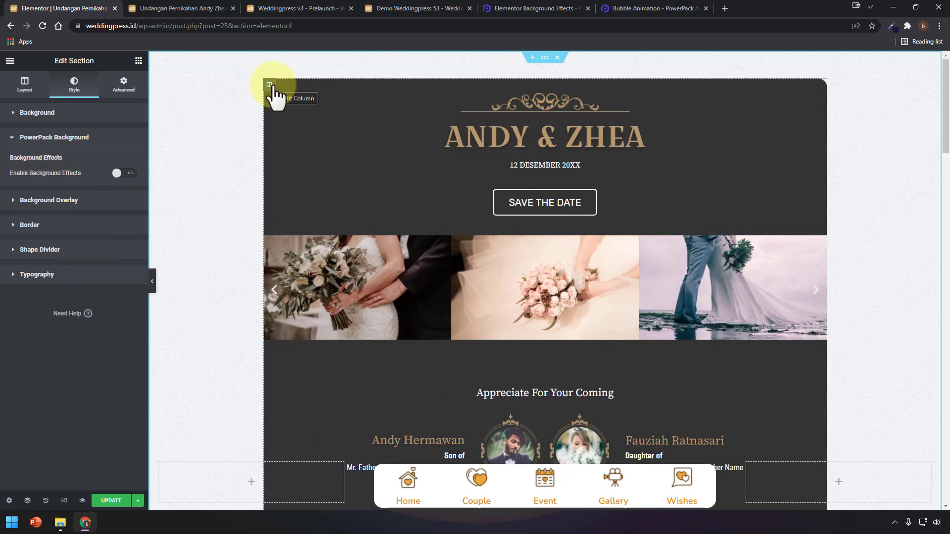
left_click(271, 86)
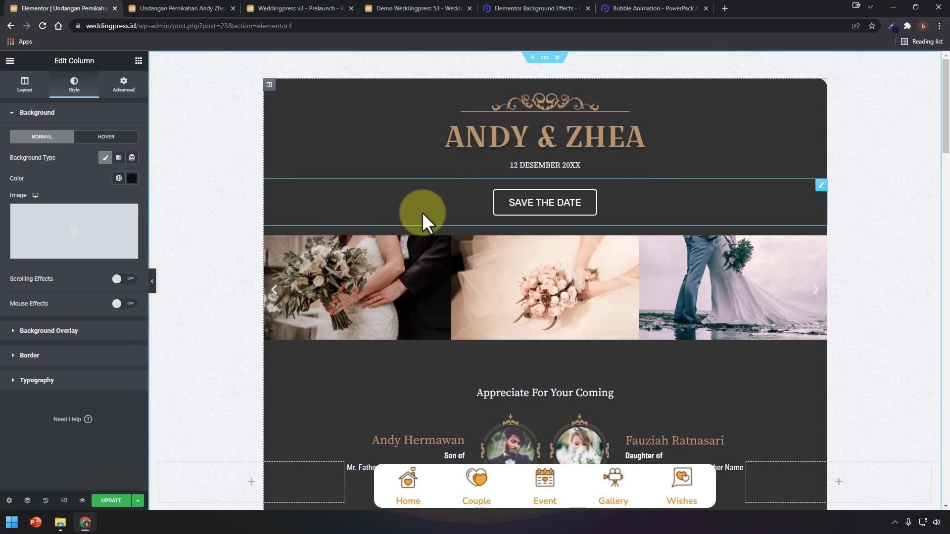
left_click(542, 57)
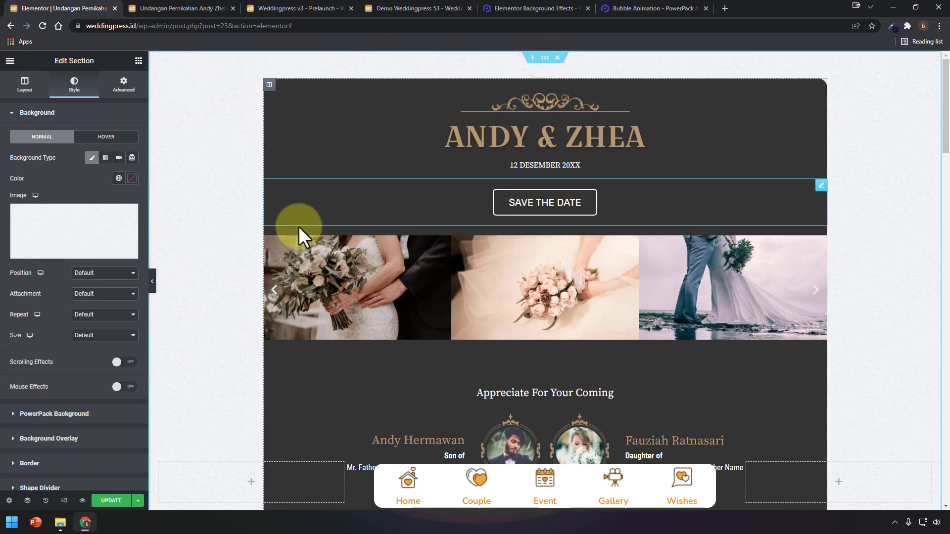
Step: Enable the PowerPack background effects for the "Invite You" section of the invitation
scroll(693, 312, "down", 3)
scroll(654, 325, "down", 5)
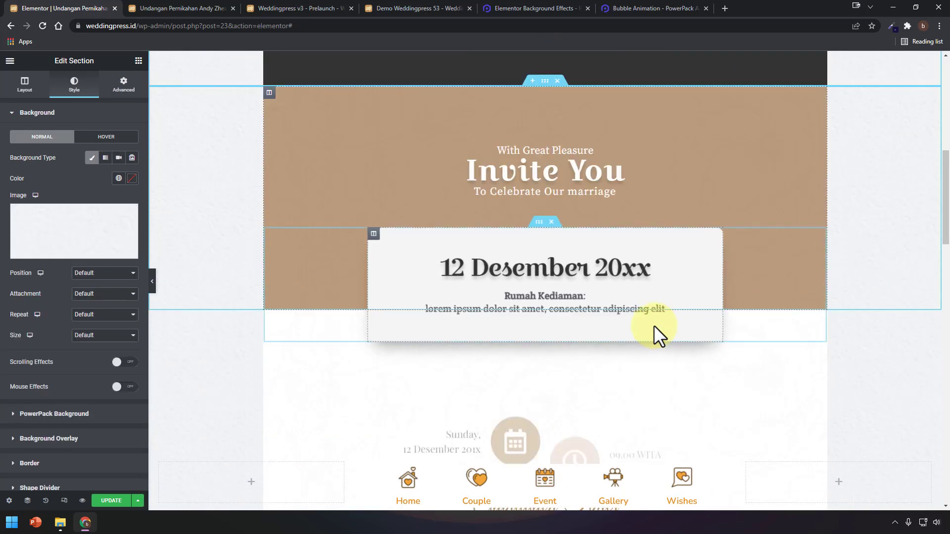
scroll(653, 326, "up", 2)
left_click(544, 181)
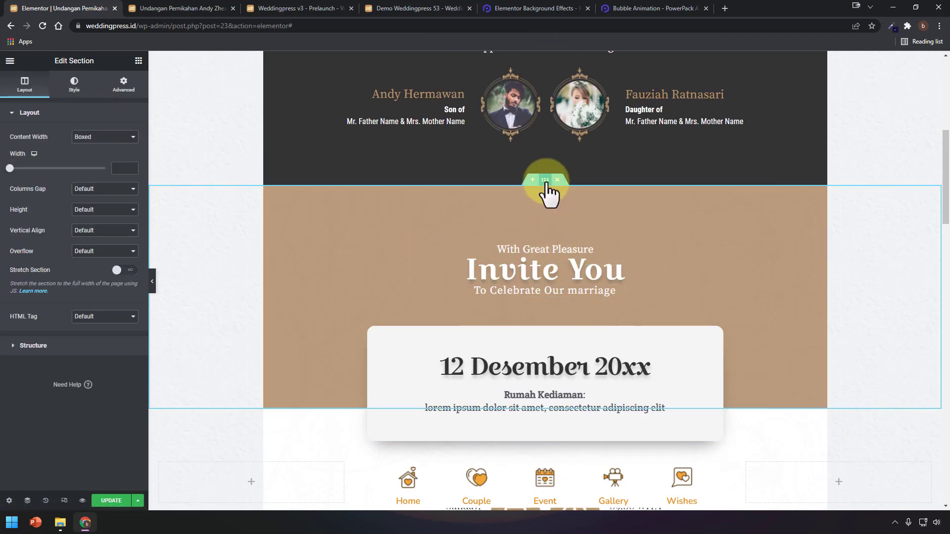
left_click(75, 85)
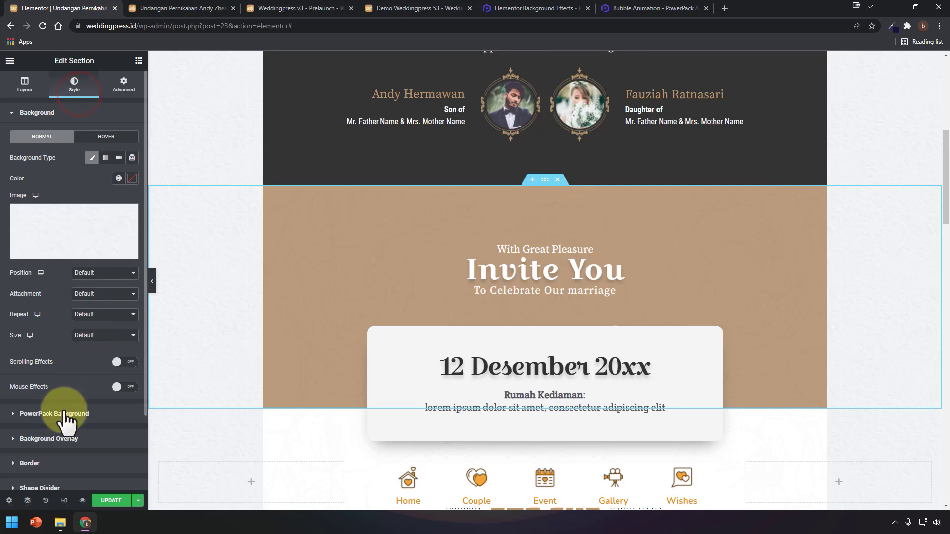
left_click(75, 415)
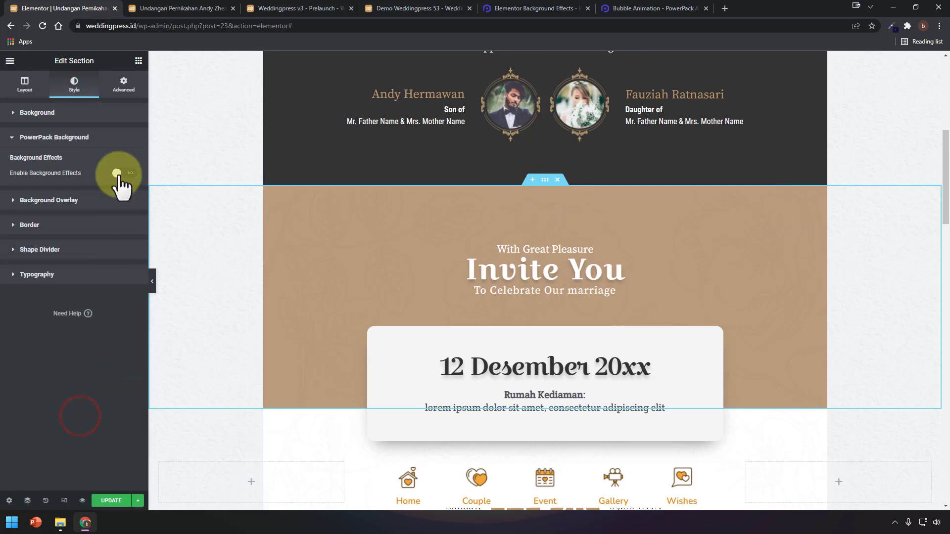
left_click(119, 174)
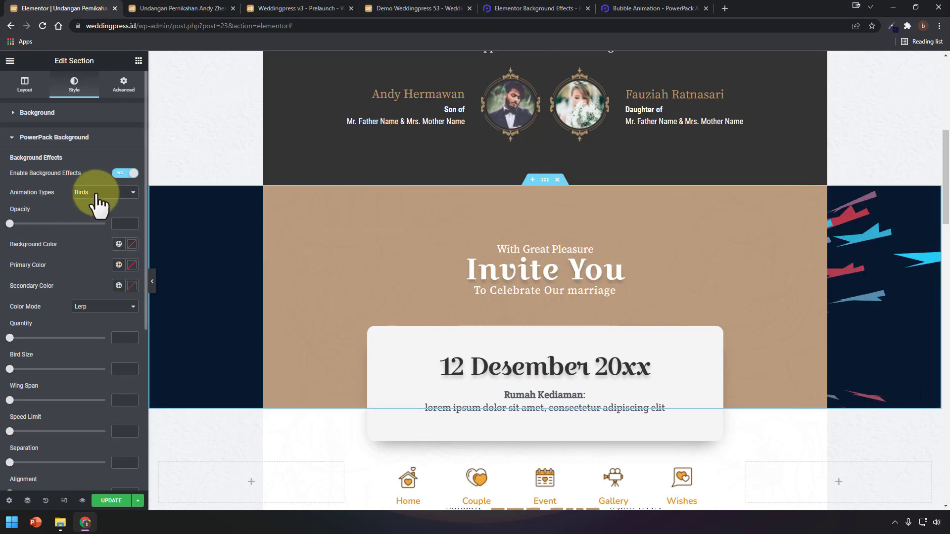
Step: Clear the tan background color of the column inside the "Invite You" section
left_click(270, 193)
left_click(78, 89)
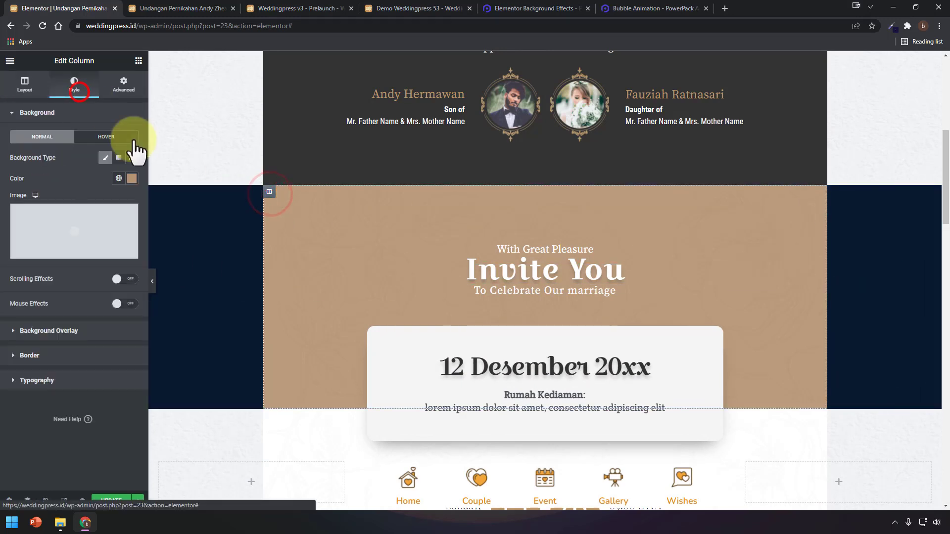
left_click(131, 178)
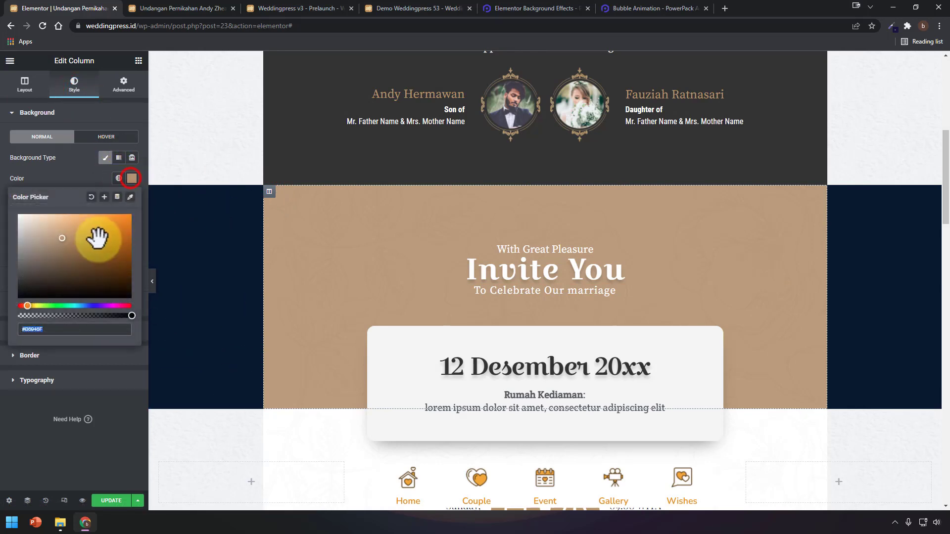
left_click(91, 196)
left_click(81, 170)
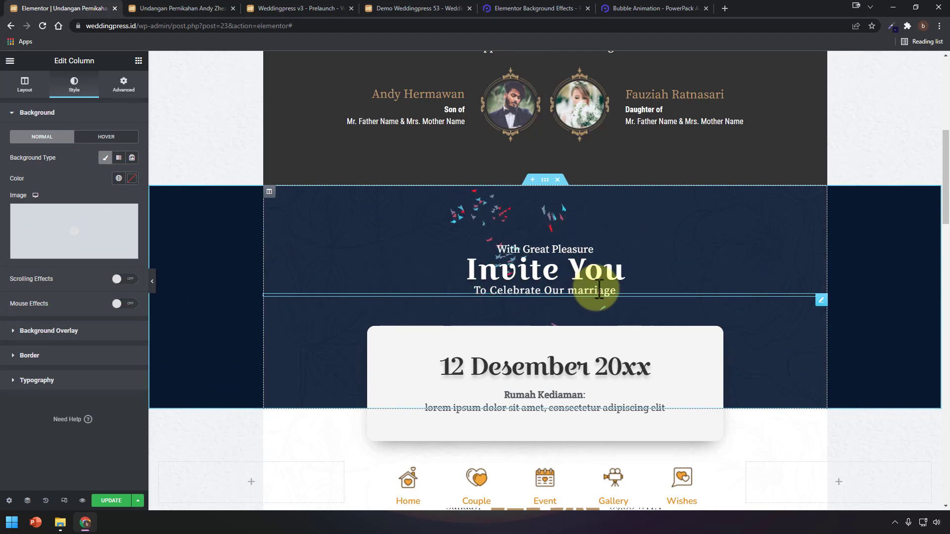
left_click(61, 172)
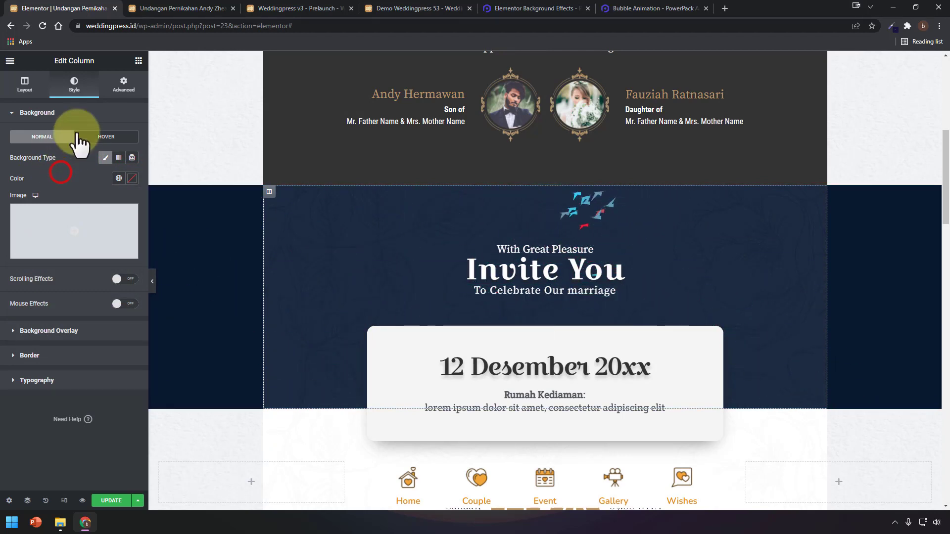
Step: Reopen the PowerPack Background options of the "Invite You" section and review the animation types described on the PowerPack Background Animations page
left_click(544, 182)
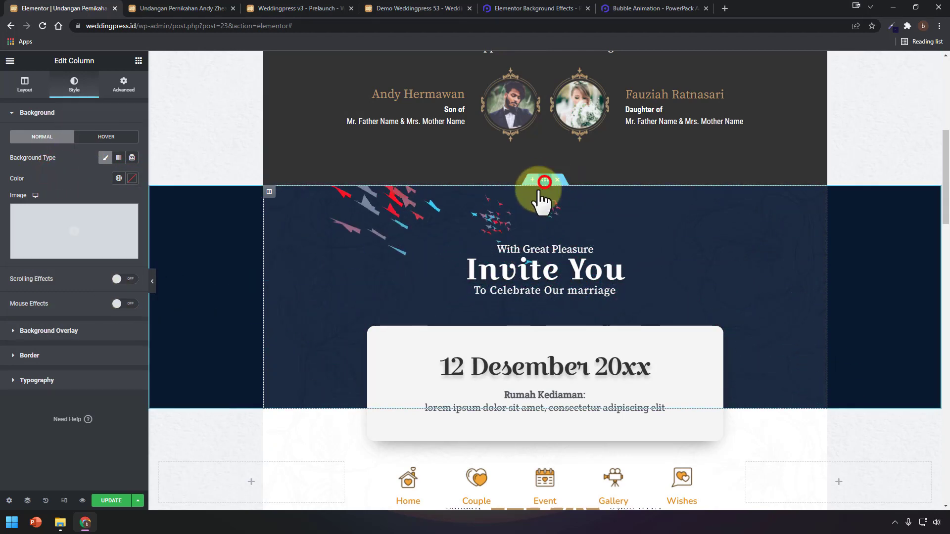
left_click(80, 410)
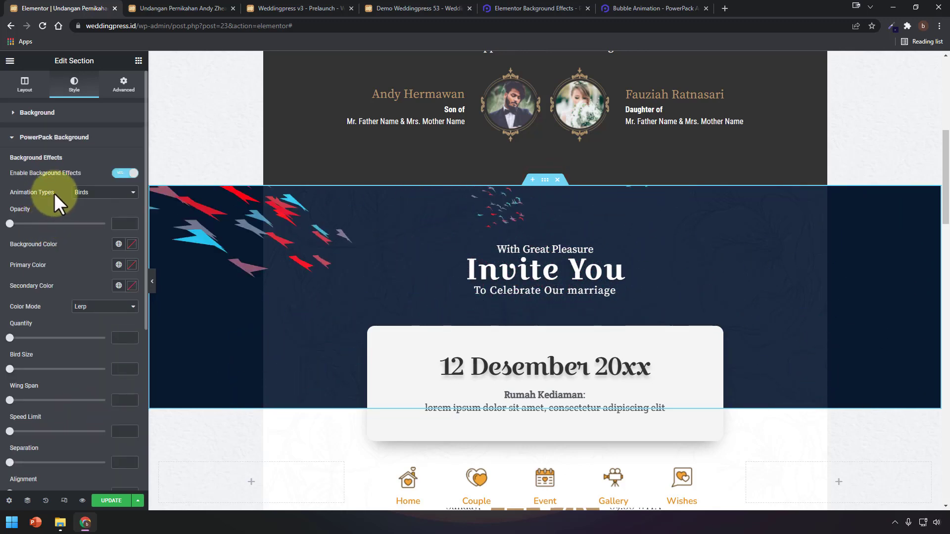
left_click(542, 8)
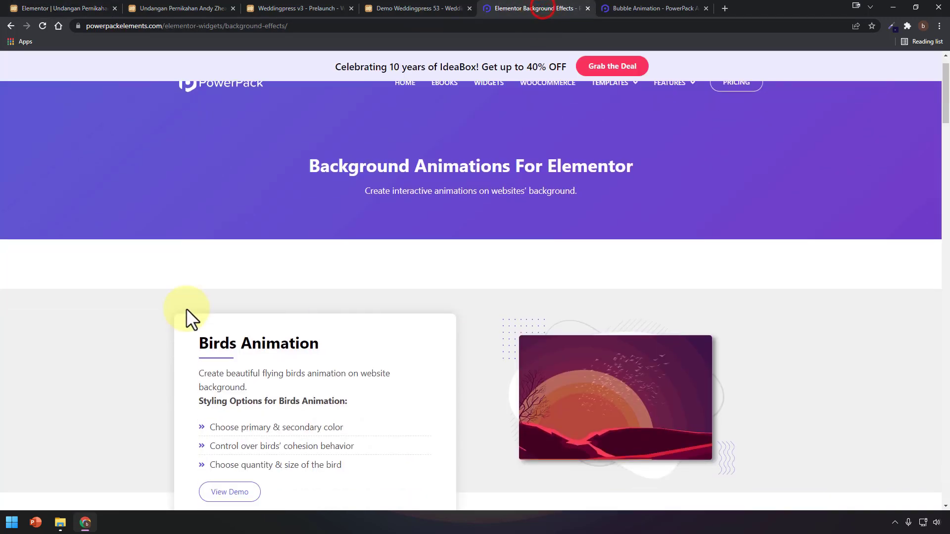
scroll(217, 236, "down", 2)
scroll(196, 229, "down", 12)
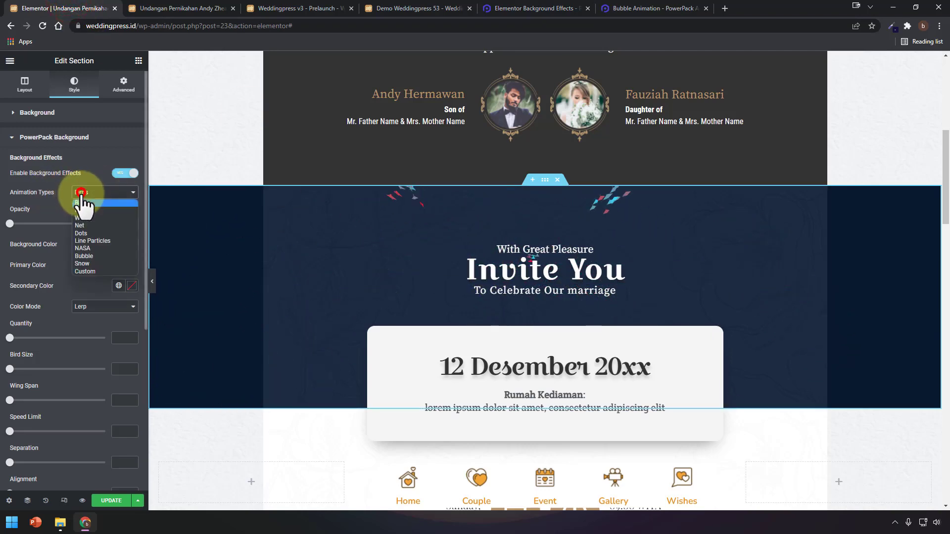
Step: Try the Fog, Waves, Net and Dots animation types in turn as the background effect of the "Invite You" section
left_click(83, 203)
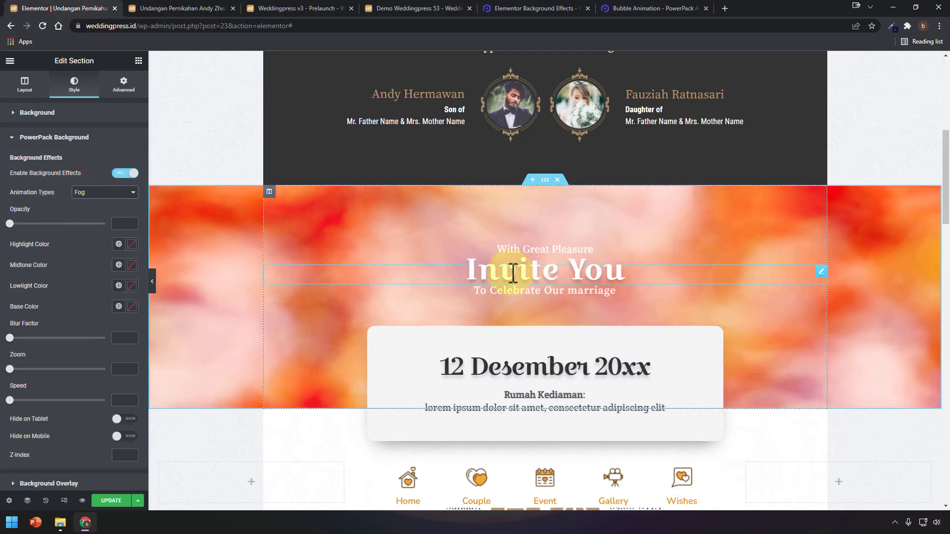
left_click(114, 197)
left_click(109, 221)
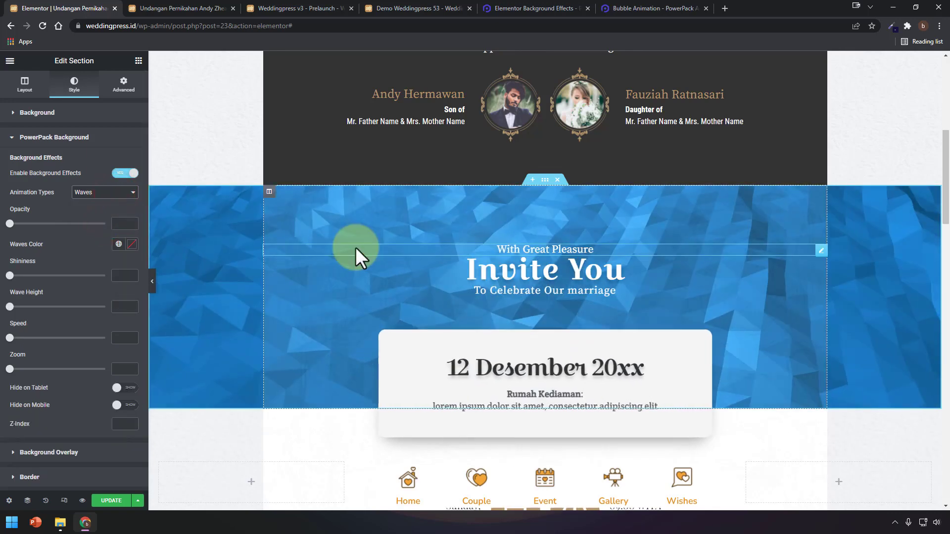
left_click(99, 192)
left_click(98, 224)
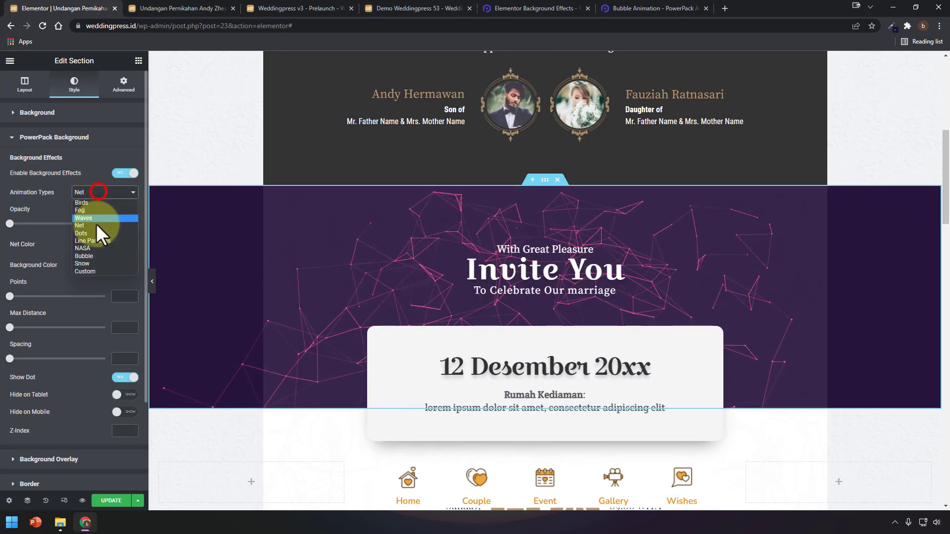
left_click(96, 231)
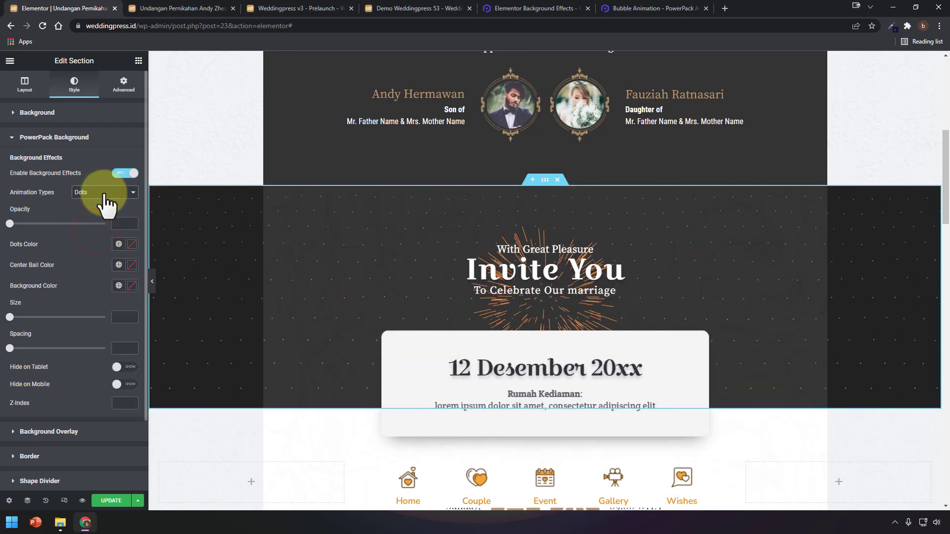
Step: Set the section's animation type to Bubble and give its particles a dark gold color
left_click(104, 192)
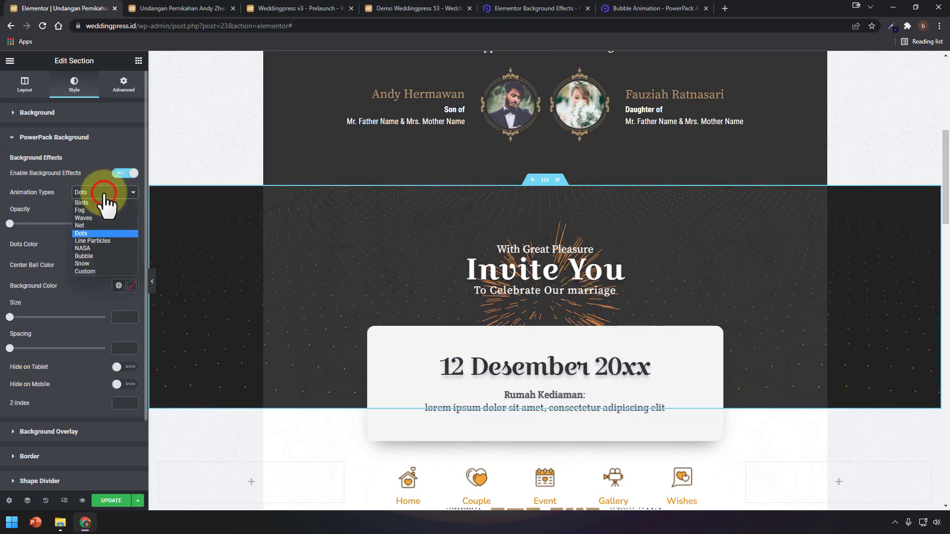
left_click(101, 256)
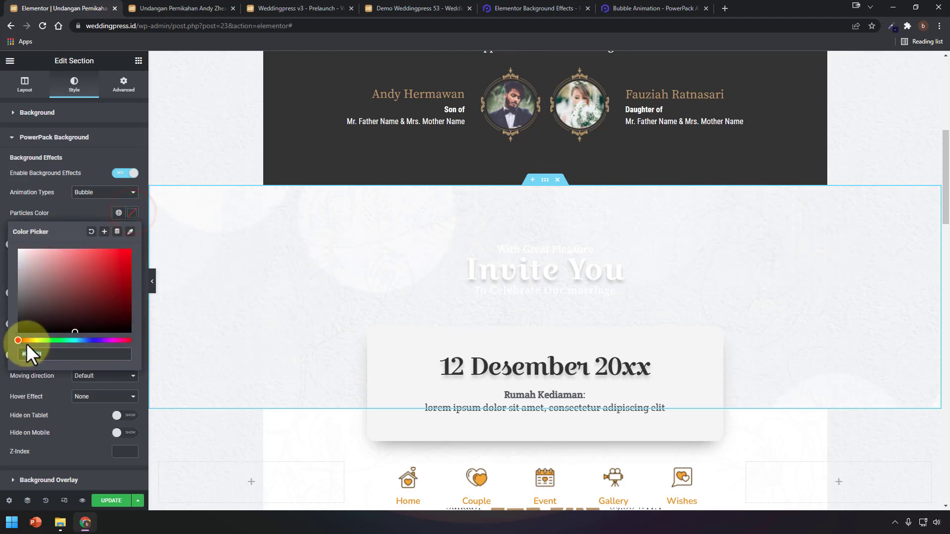
left_click_drag(30, 340, 32, 340)
left_click_drag(69, 264, 92, 242)
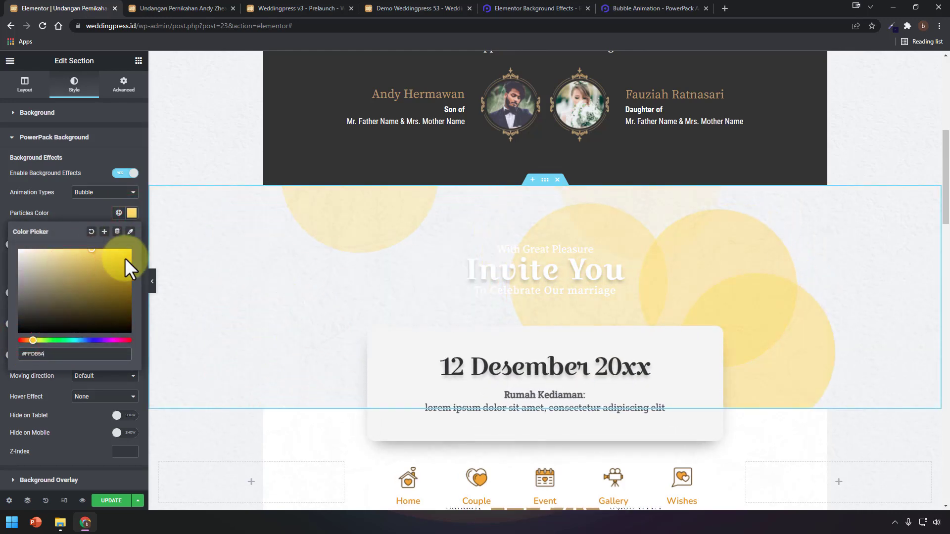
left_click(99, 271)
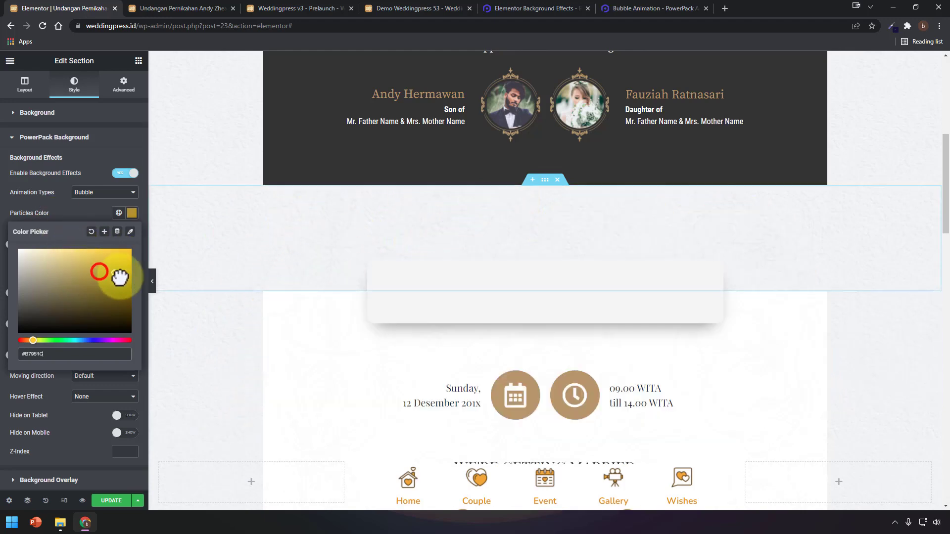
left_click_drag(118, 275, 117, 274)
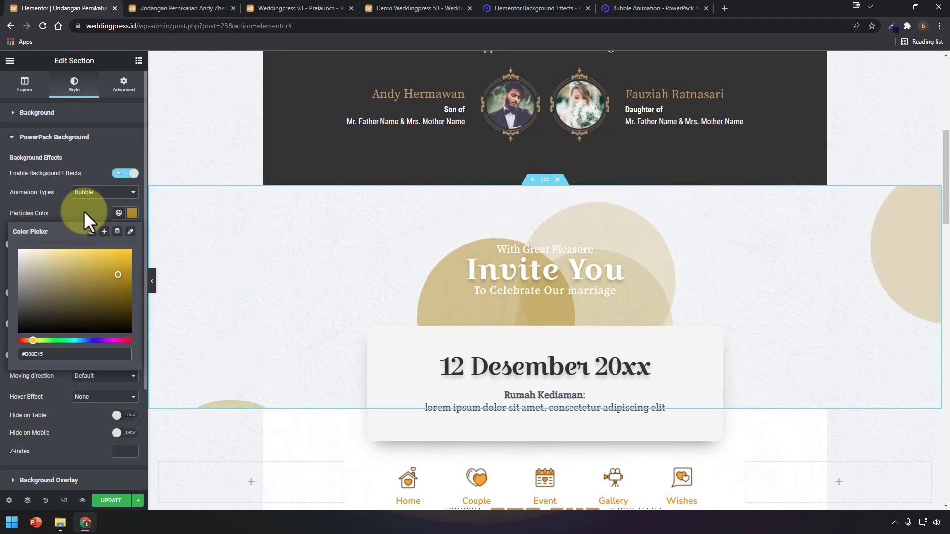
Step: Examine the animated header on the Demo Weddingpress 53 page, return to the invitation editor and close the color picker
left_click(410, 8)
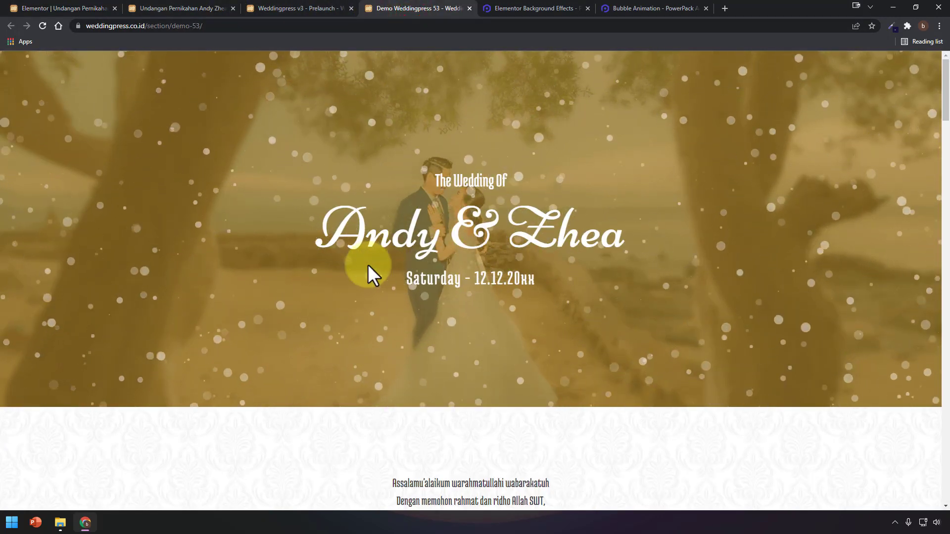
left_click(65, 10)
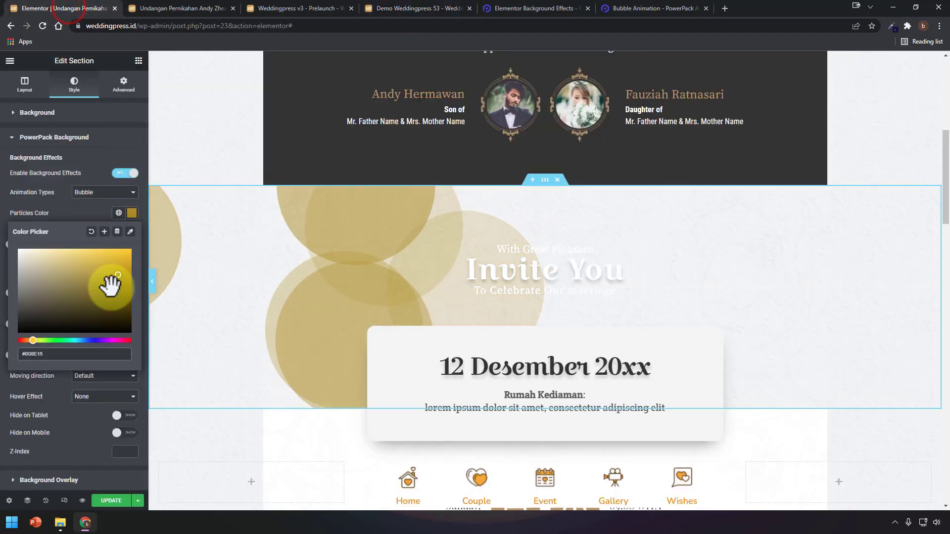
left_click(72, 210)
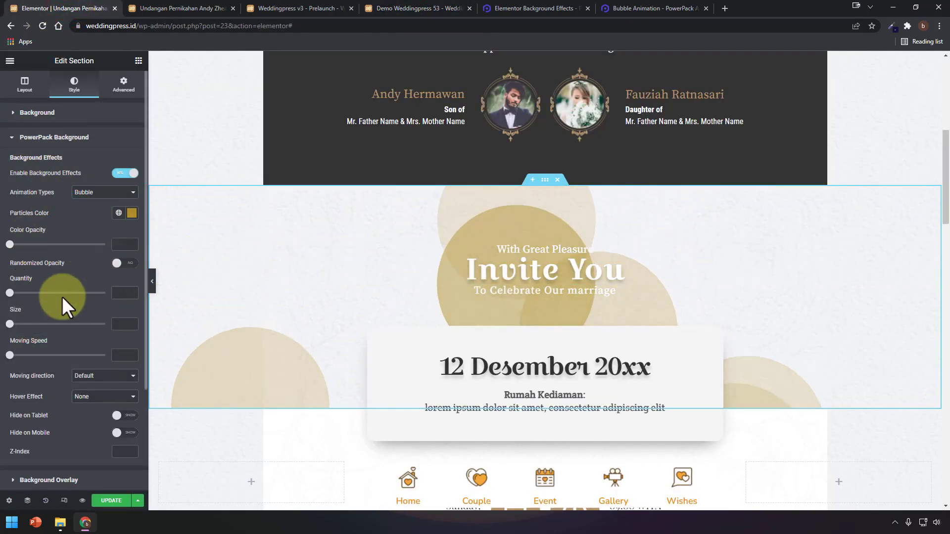
Step: Turn on randomized opacity for the bubbles and set their quantity to 20 and size to 75
left_click(125, 262)
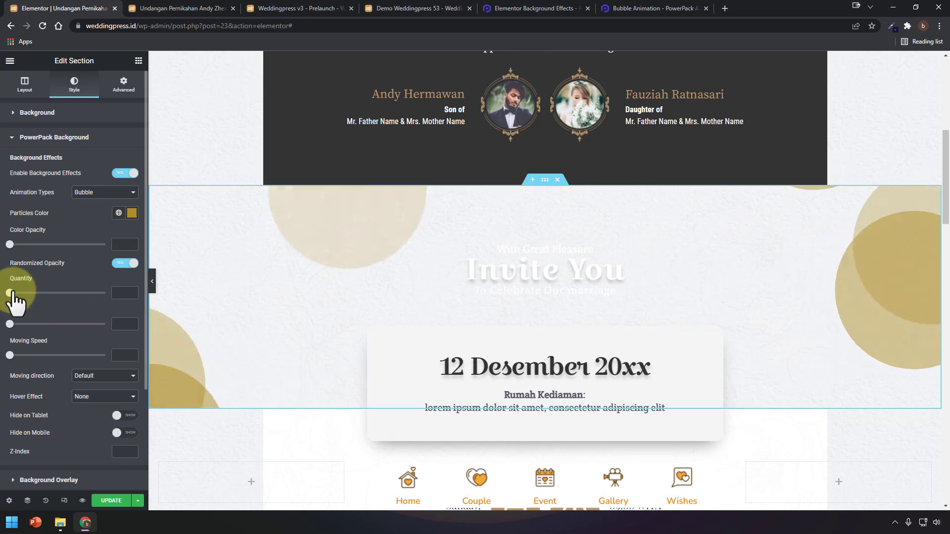
left_click_drag(11, 293, 38, 297)
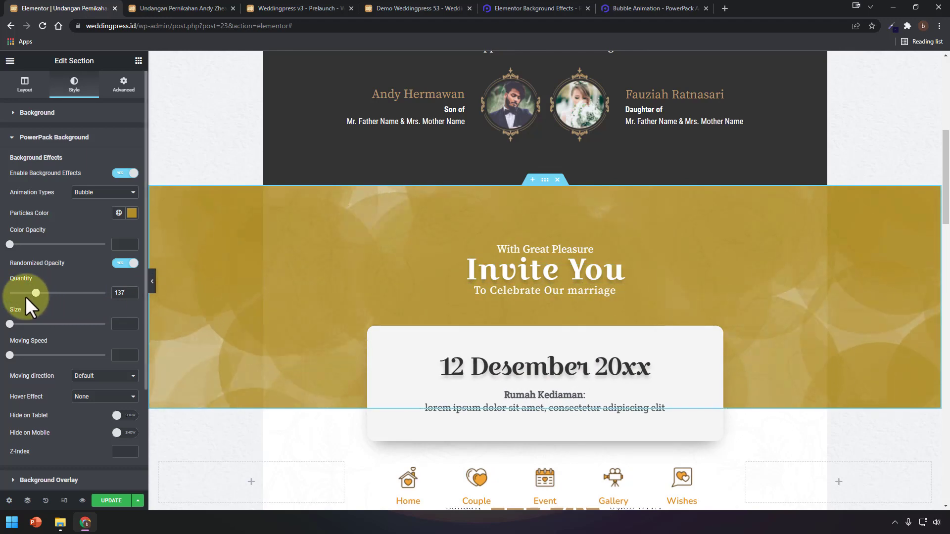
left_click_drag(35, 293, 21, 296)
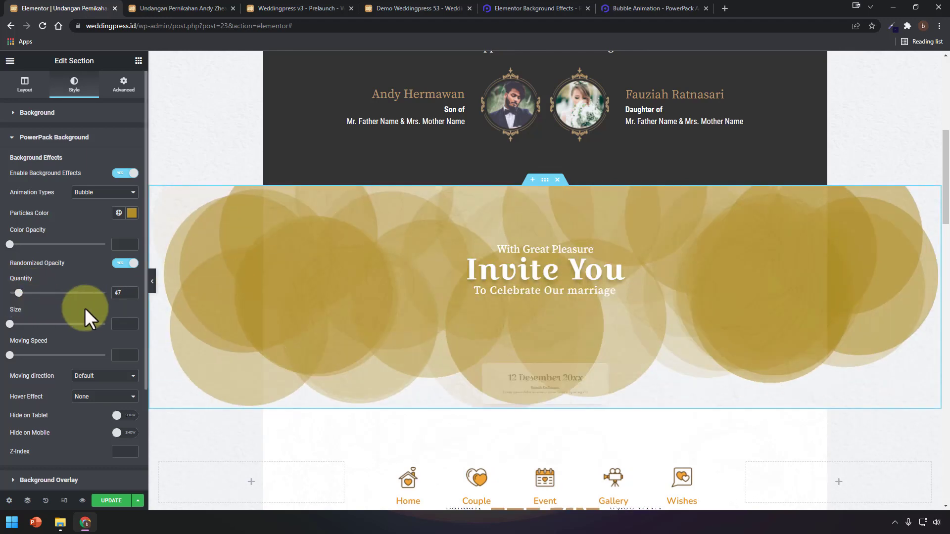
left_click(124, 291)
type("20")
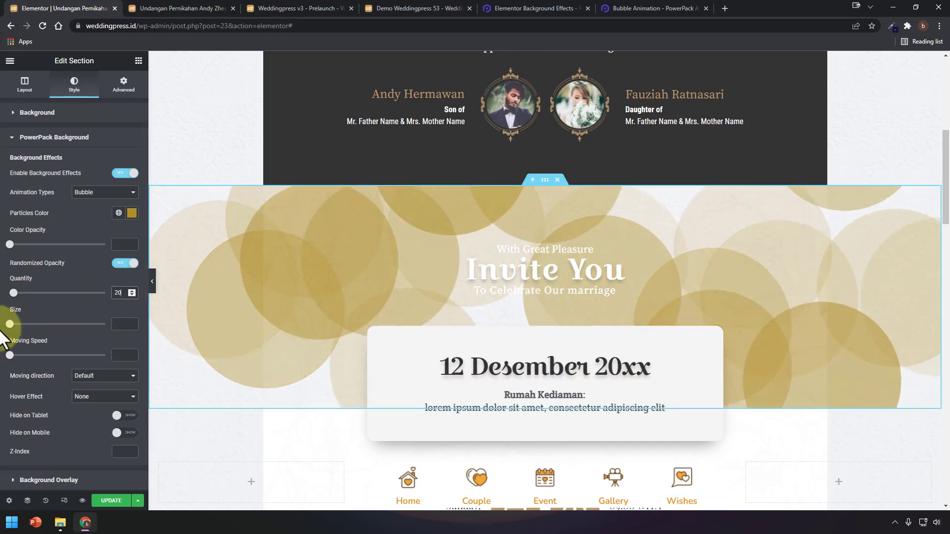
left_click_drag(10, 324, 27, 324)
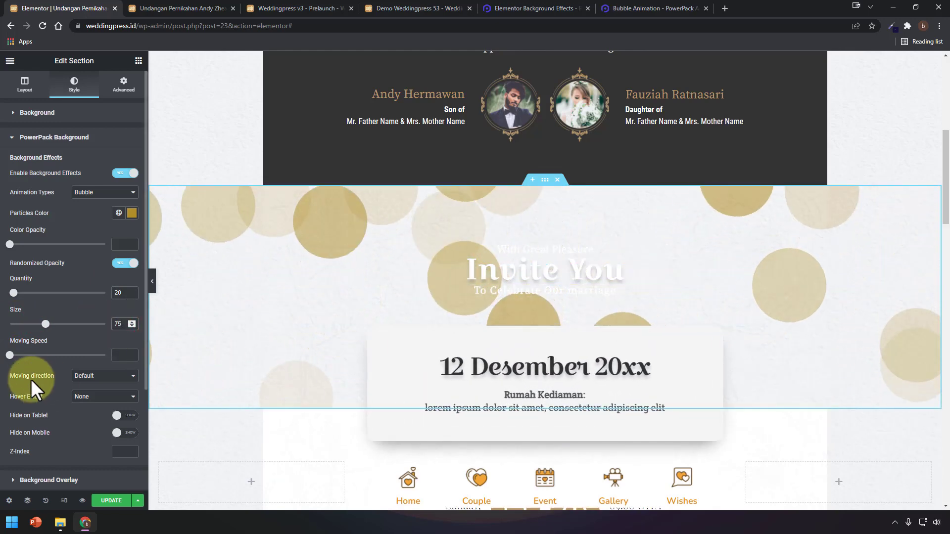
Step: Set the bubbles' moving speed to 10 and their moving direction to Top
scroll(30, 379, "down", 2)
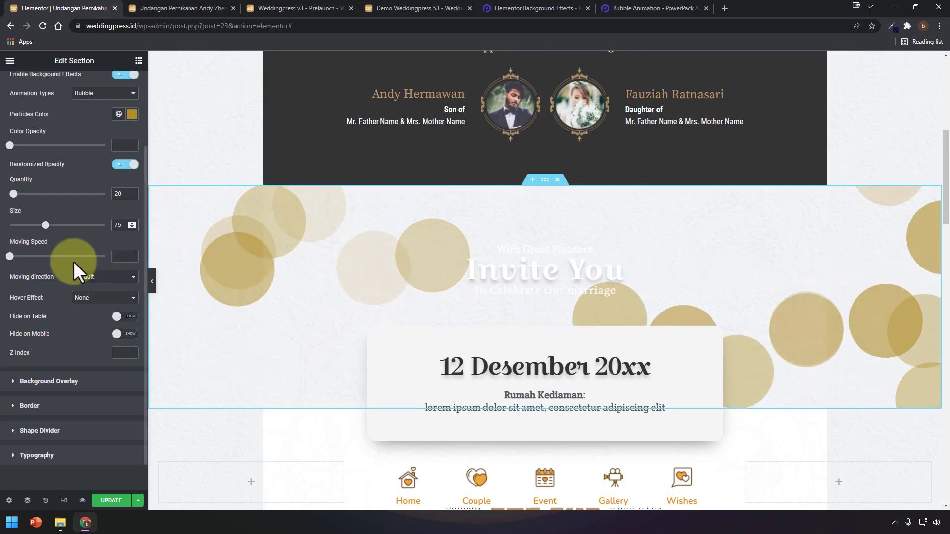
left_click_drag(10, 256, 49, 257)
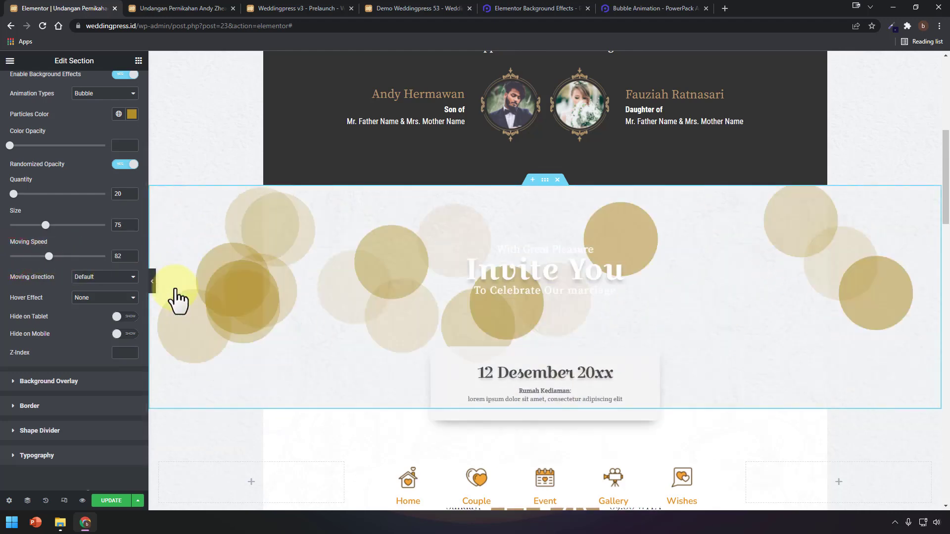
double_click(121, 256)
type("10")
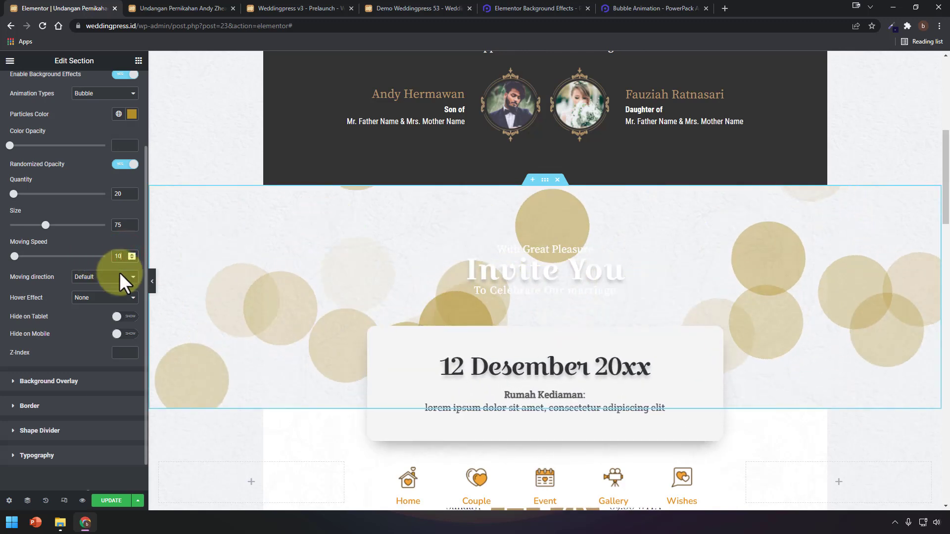
left_click(121, 277)
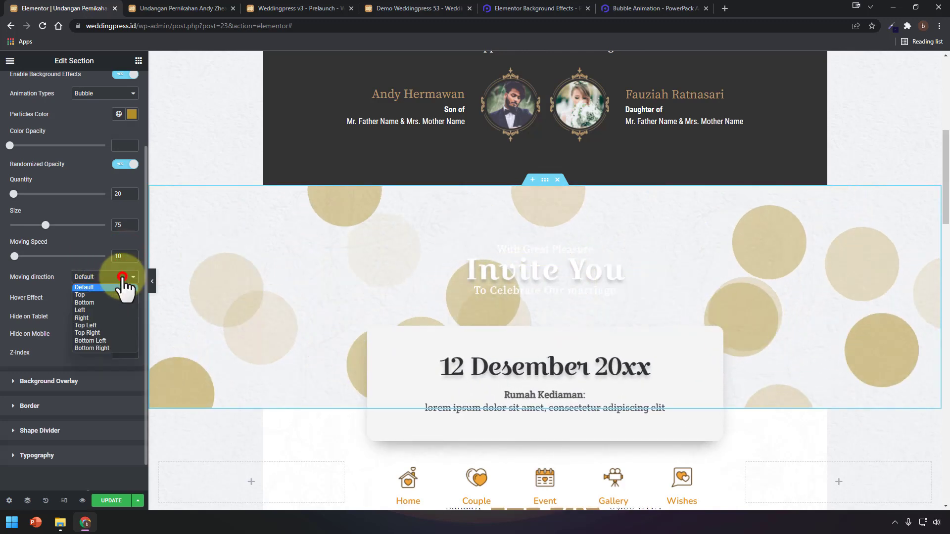
left_click(93, 295)
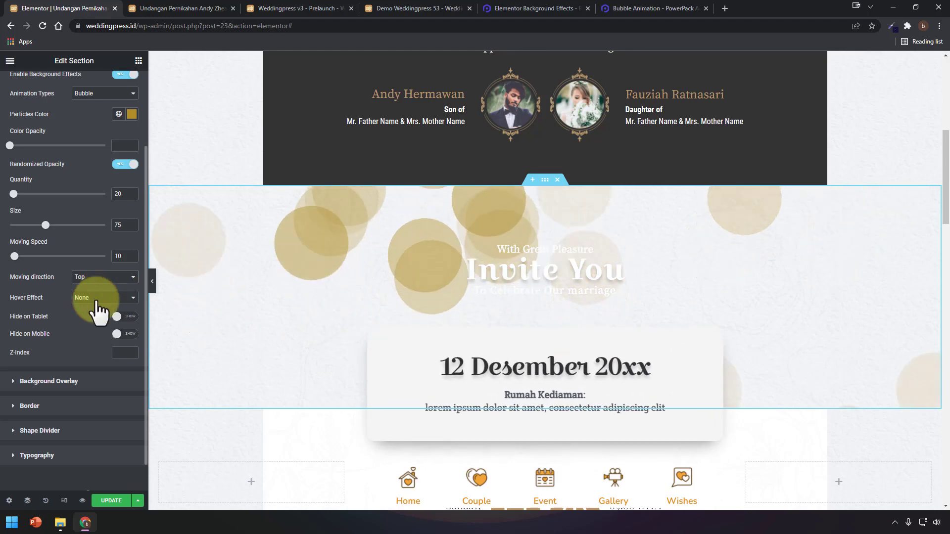
Step: Try the Bottom moving direction for the bubbles and set the direction to Default
left_click(91, 274)
left_click(92, 303)
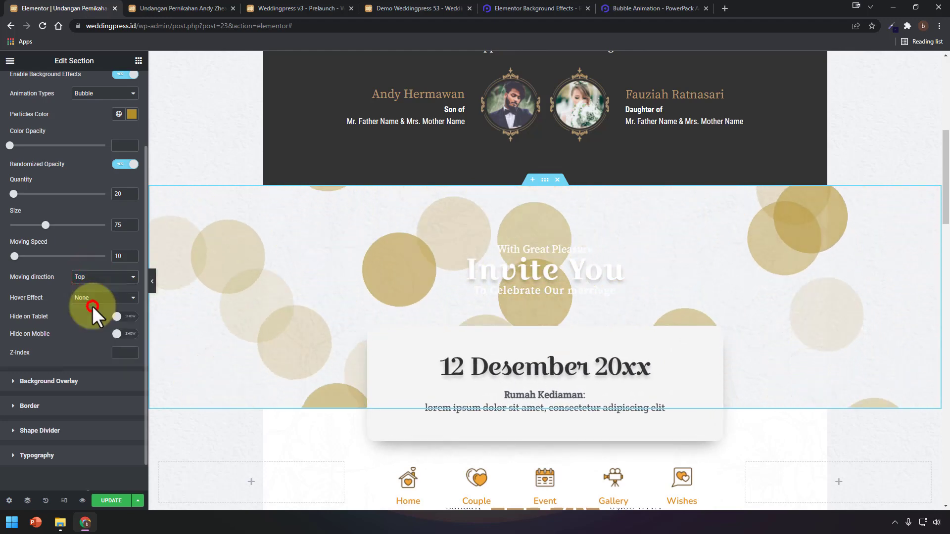
left_click(102, 275)
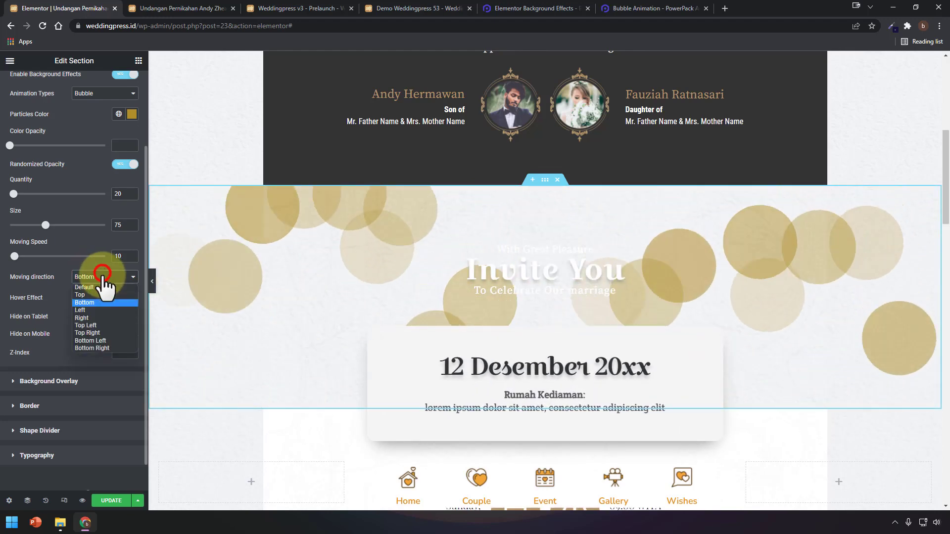
left_click(102, 288)
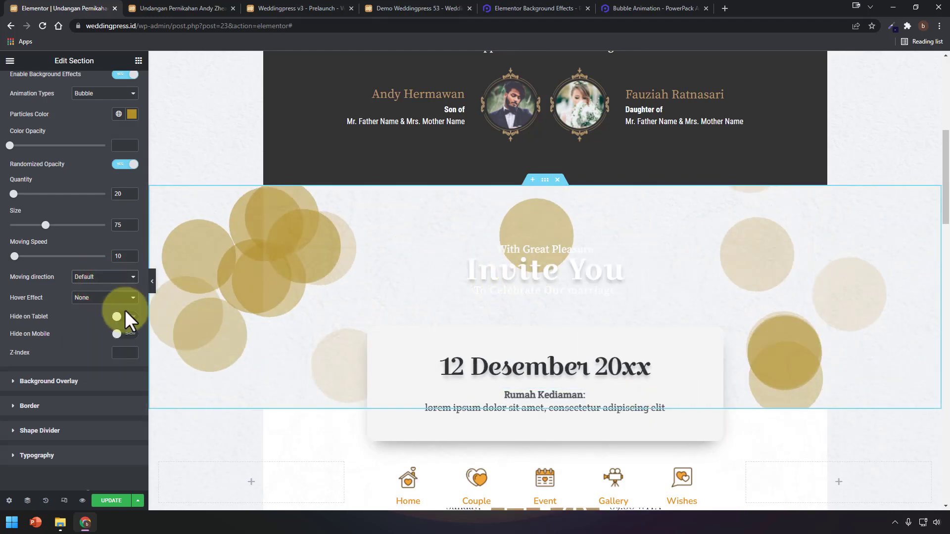
Step: Try the Bubble hover effect on the animated background and set the hover effect to Default
left_click(105, 297)
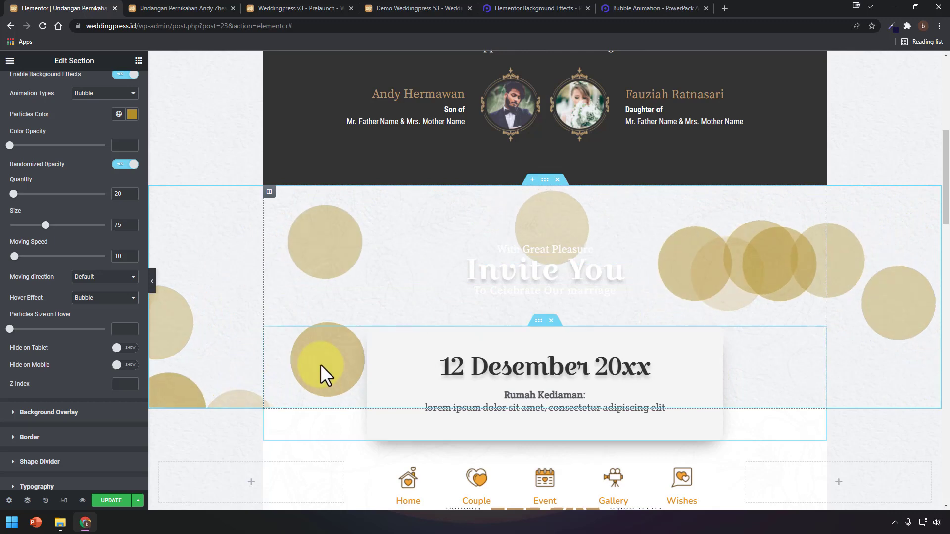
left_click(124, 298)
left_click(118, 308)
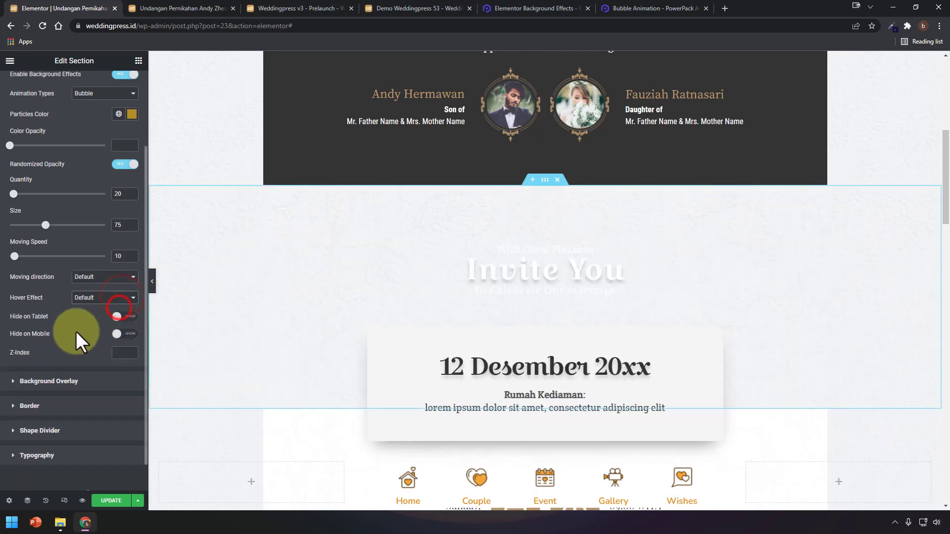
Step: Try hiding the bubble background on tablet and mobile, turning both hide options back off
left_click(128, 317)
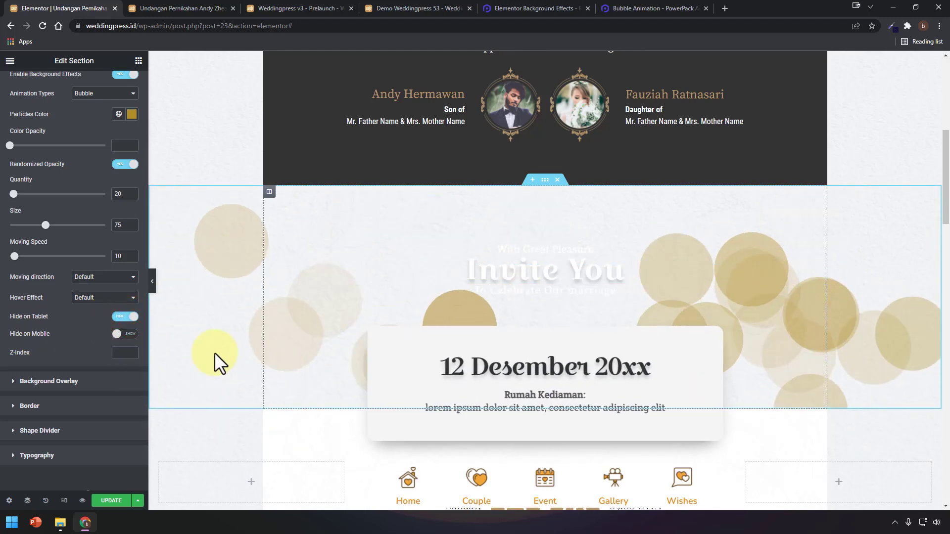
left_click(126, 317)
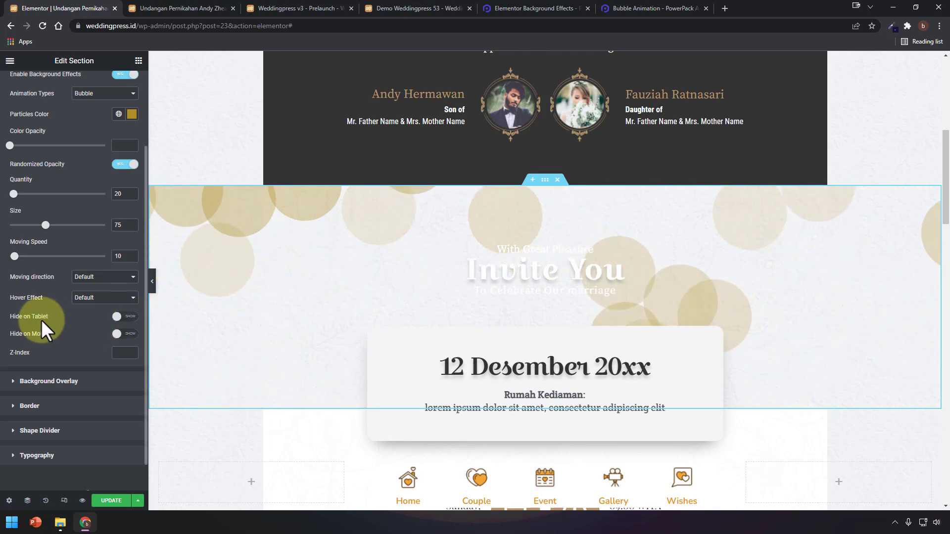
left_click(126, 334)
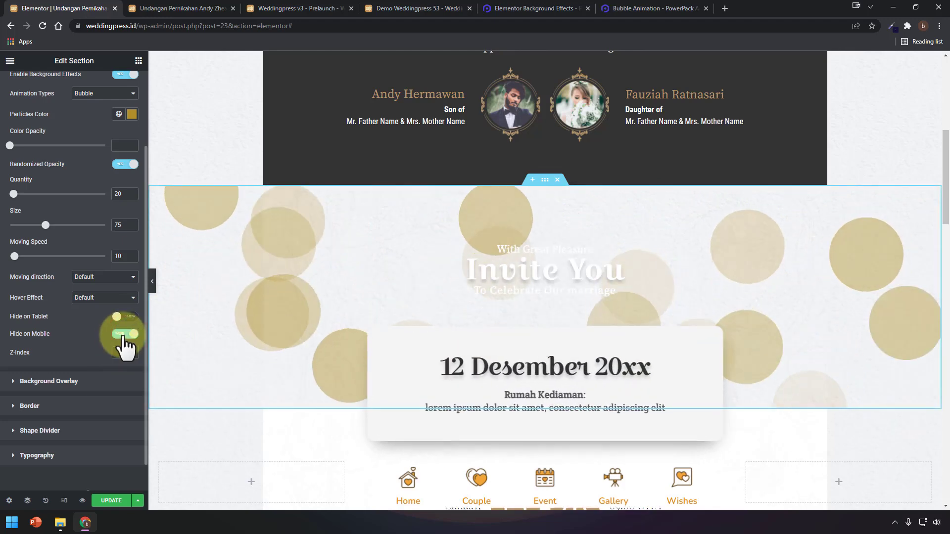
left_click(122, 316)
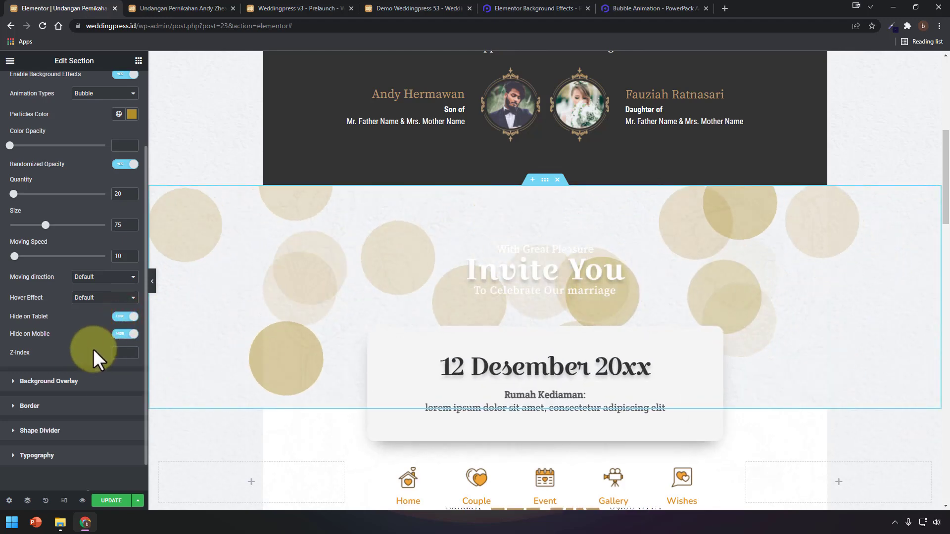
left_click(120, 317)
left_click(119, 334)
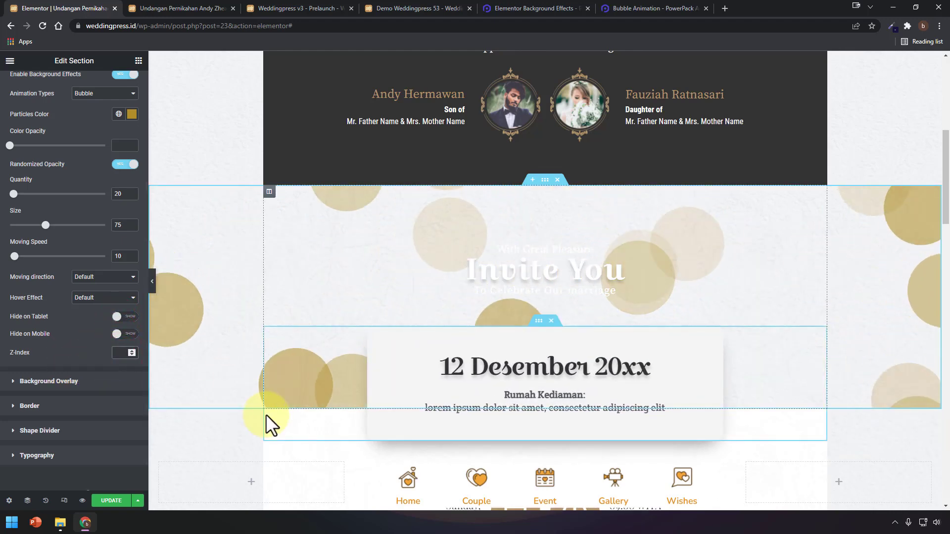
Step: Compare Z-Index values 99 and 0 for the bubble background, settle on 99 and update the page
type("99")
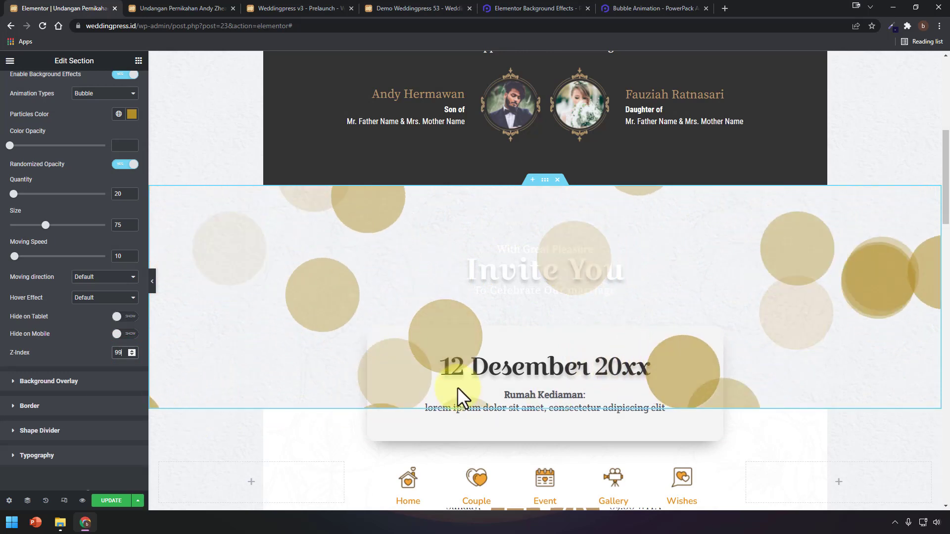
double_click(122, 352)
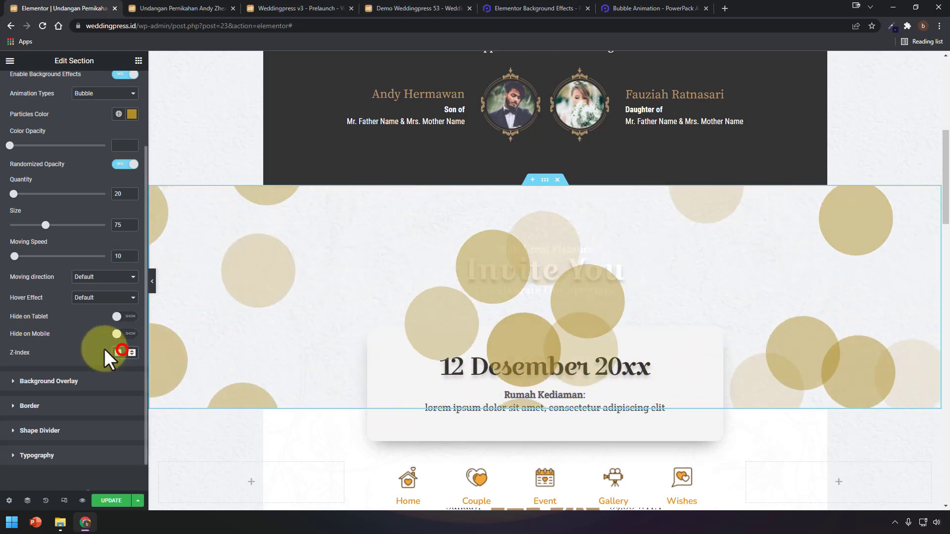
type("0")
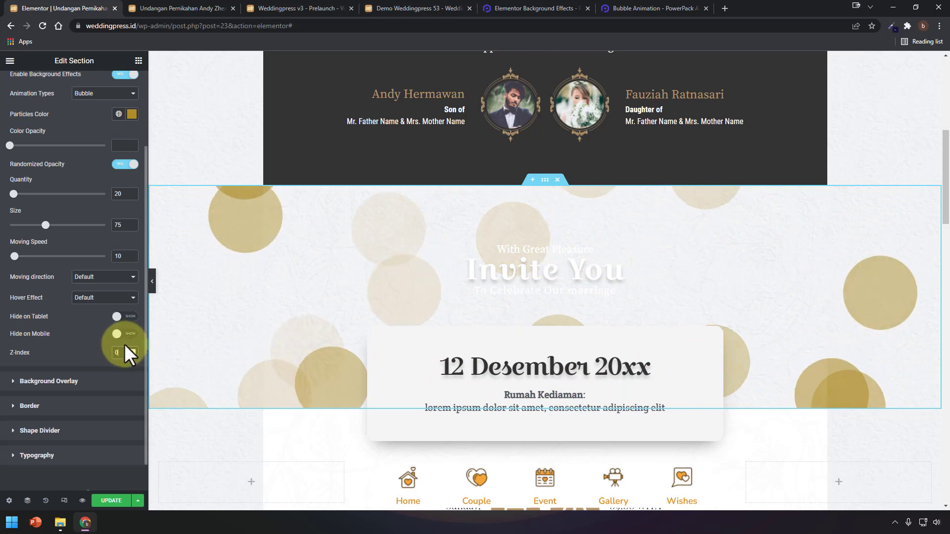
left_click_drag(122, 351, 71, 349)
type("99")
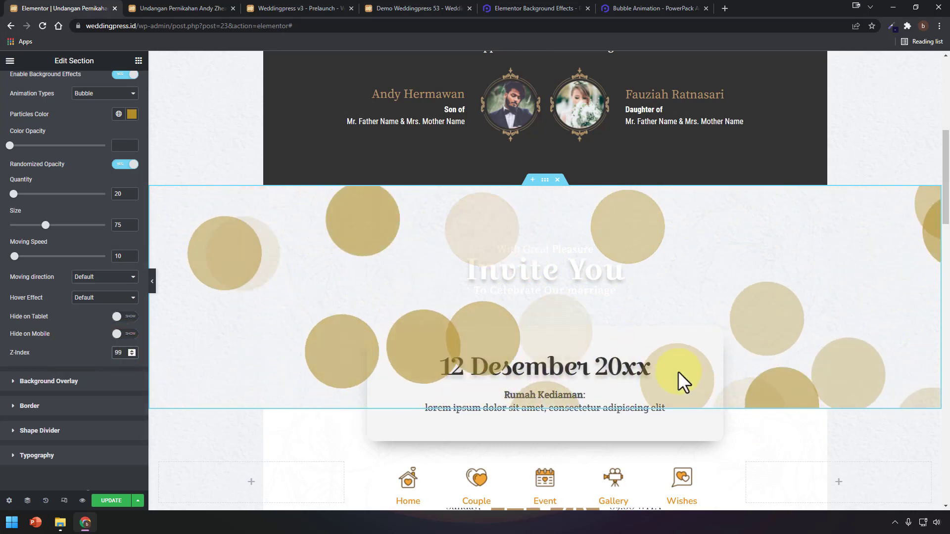
left_click(112, 501)
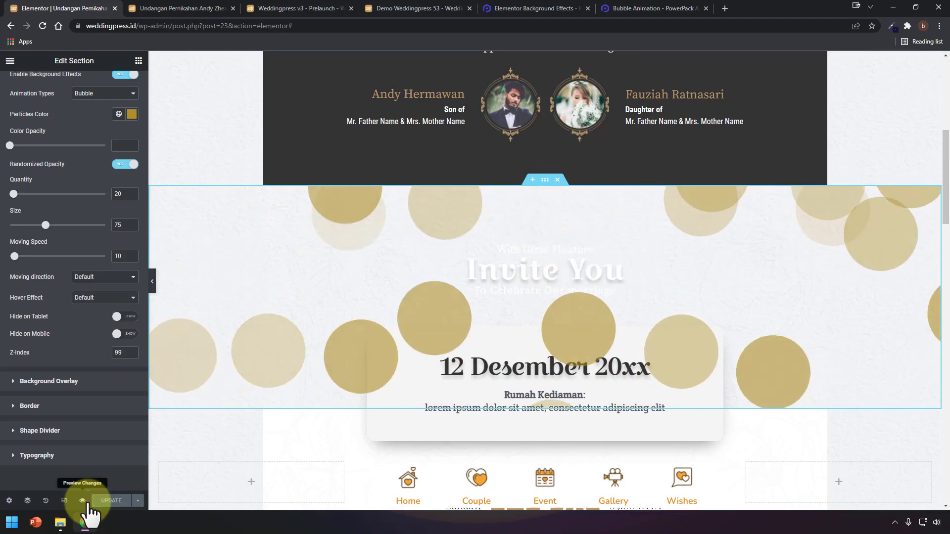
Step: Reload the published invitation page and examine the bubble animation in the Invite You section
left_click(183, 6)
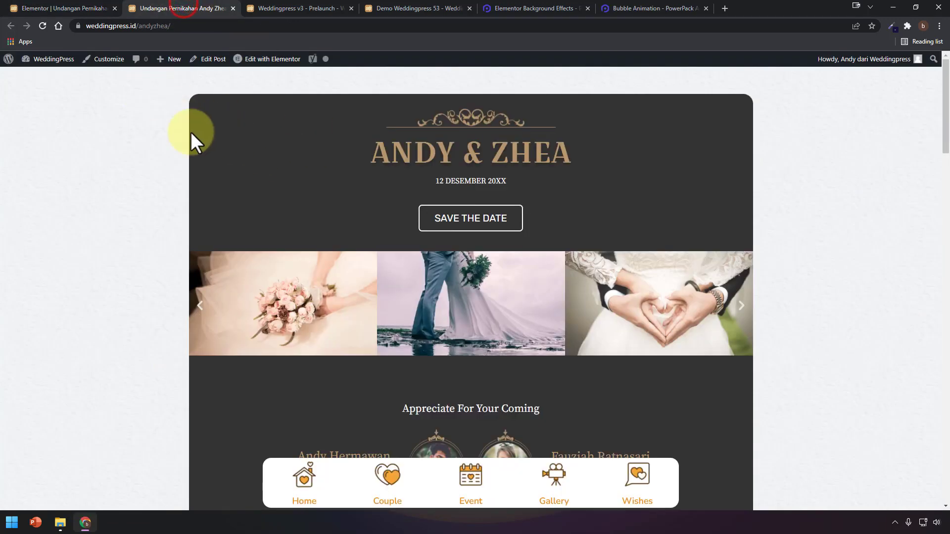
left_click(42, 23)
scroll(587, 339, "down", 7)
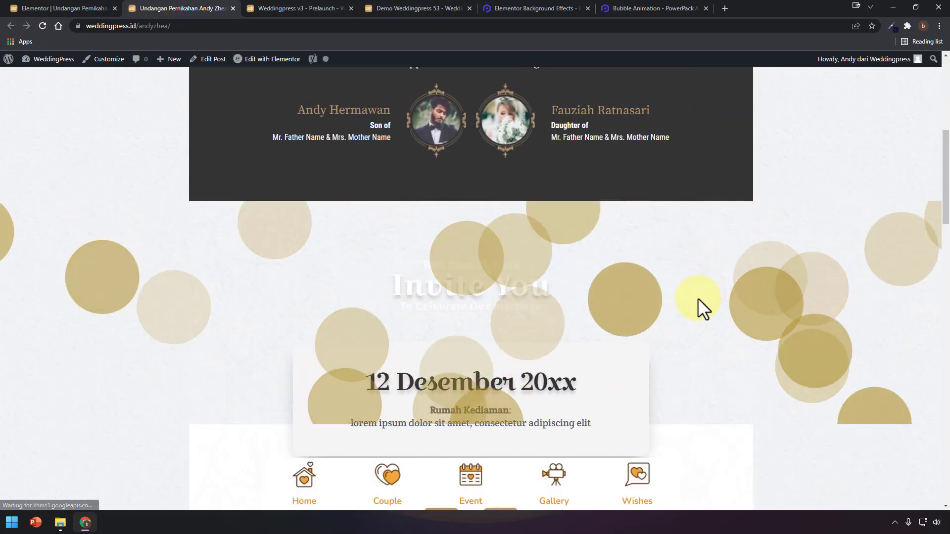
scroll(698, 302, "down", 1)
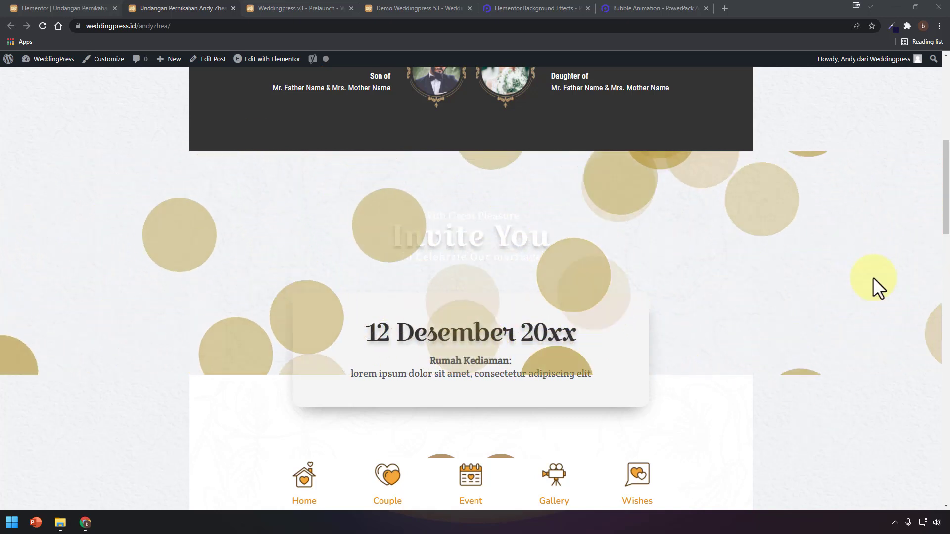
Step: Go from the PowerPack Background Effects page to its pricing page and examine the Lifetime plan's price
left_click(515, 7)
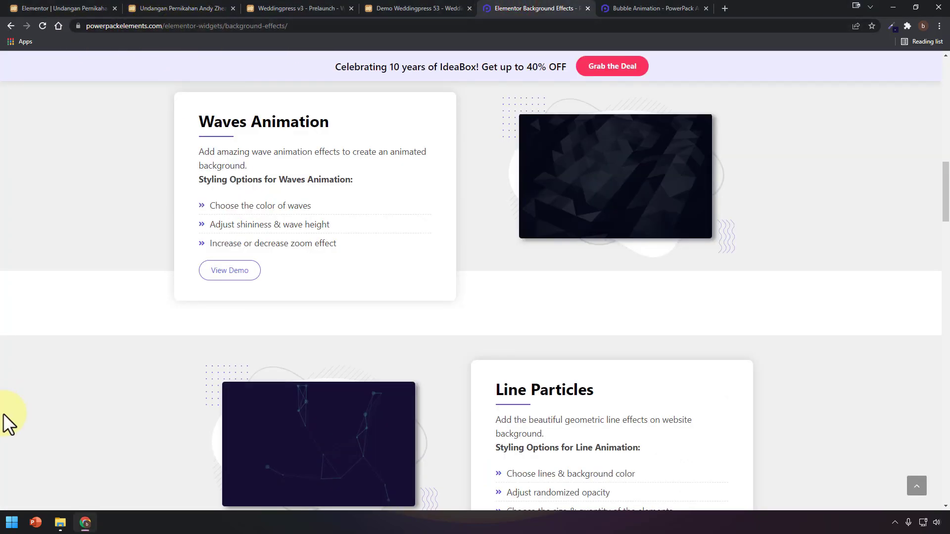
scroll(671, 339, "up", 7)
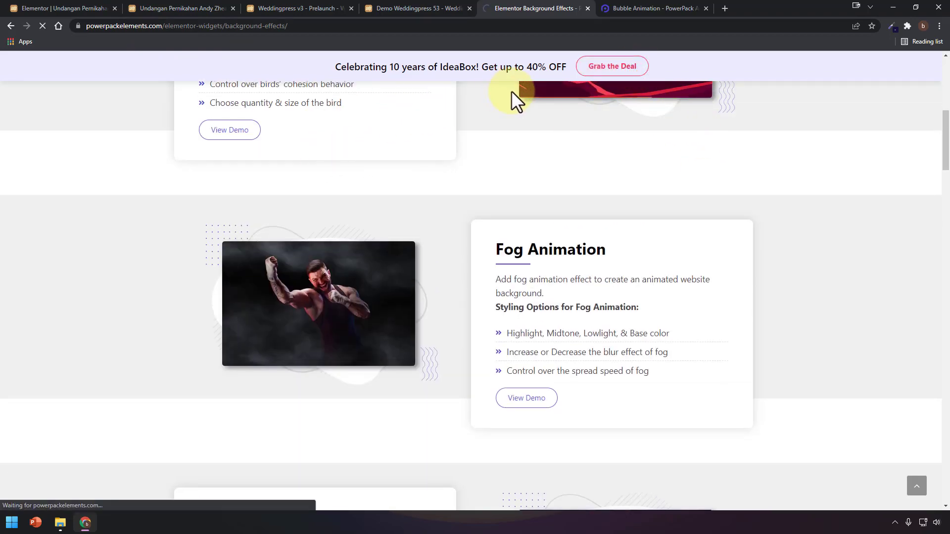
scroll(587, 282, "down", 4)
scroll(586, 283, "up", 2)
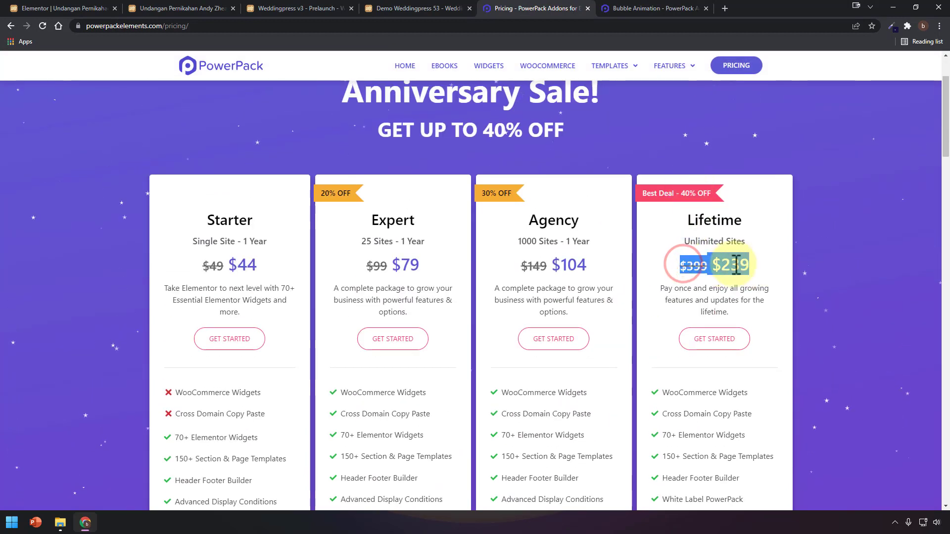
left_click(734, 264)
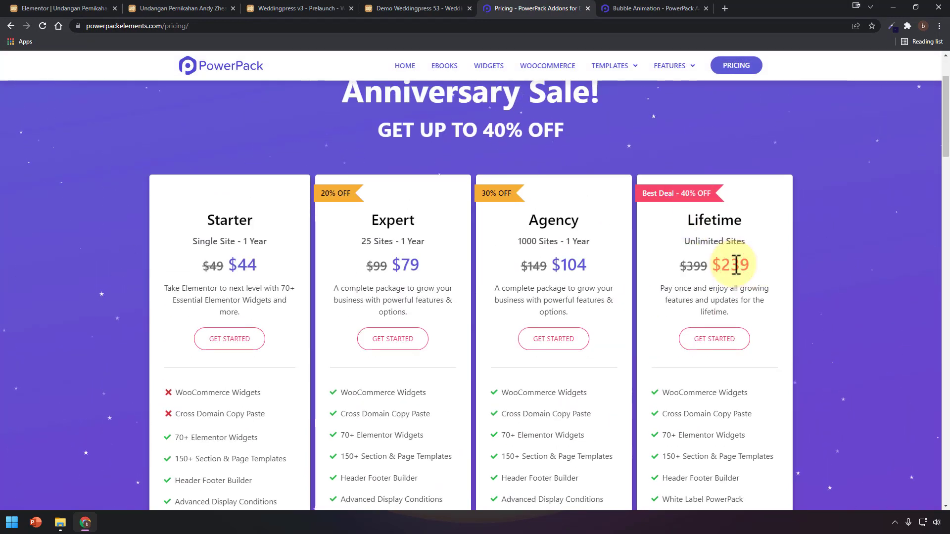